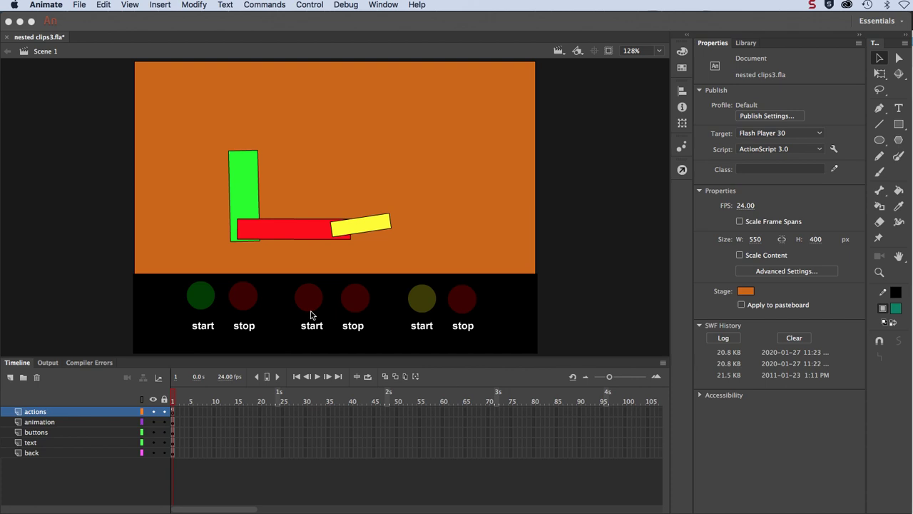
Test the movie, then move the player window up-left and enlarge it.
key(super+Return)
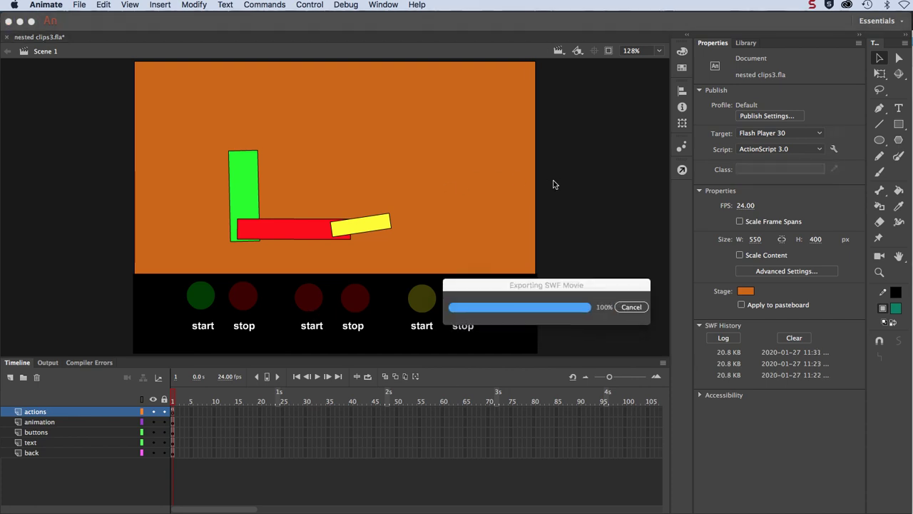
drag(535, 191, 412, 102)
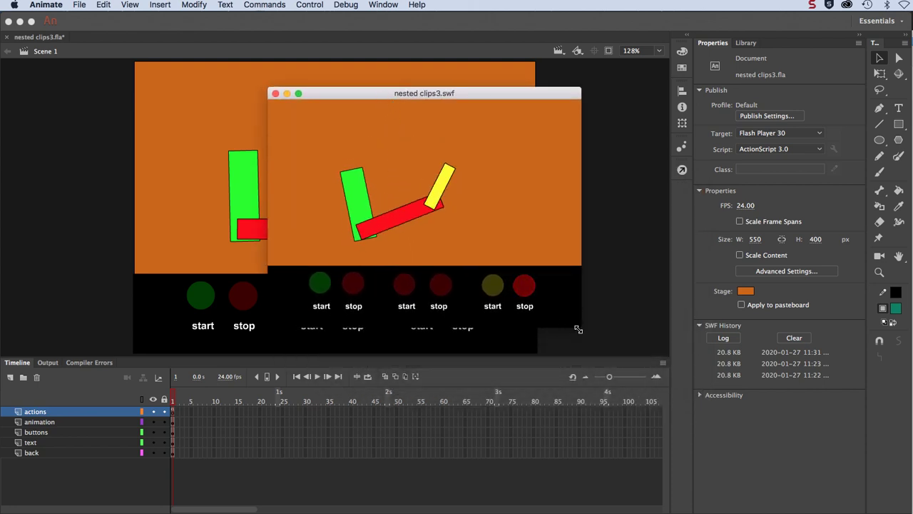
drag(578, 326, 628, 383)
Stop the green and red arms, start the yellow arm, and restart the red arm.
click(365, 325)
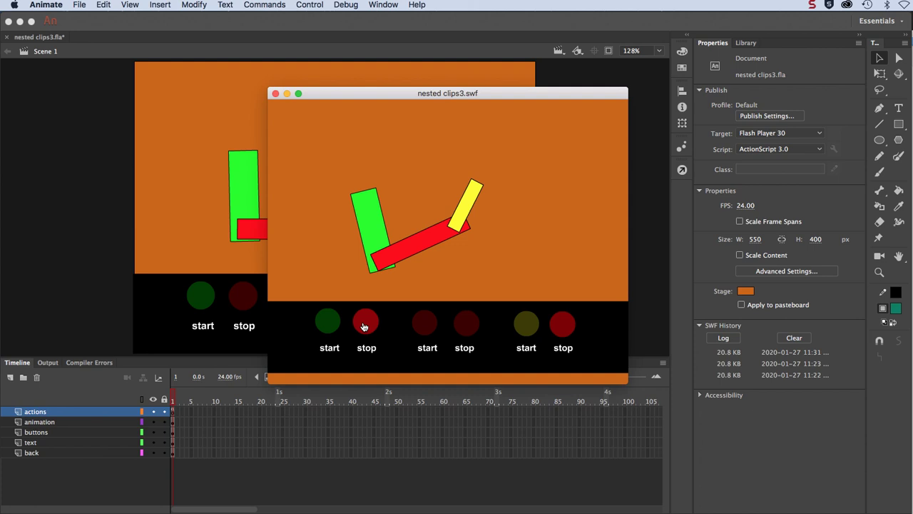
click(466, 327)
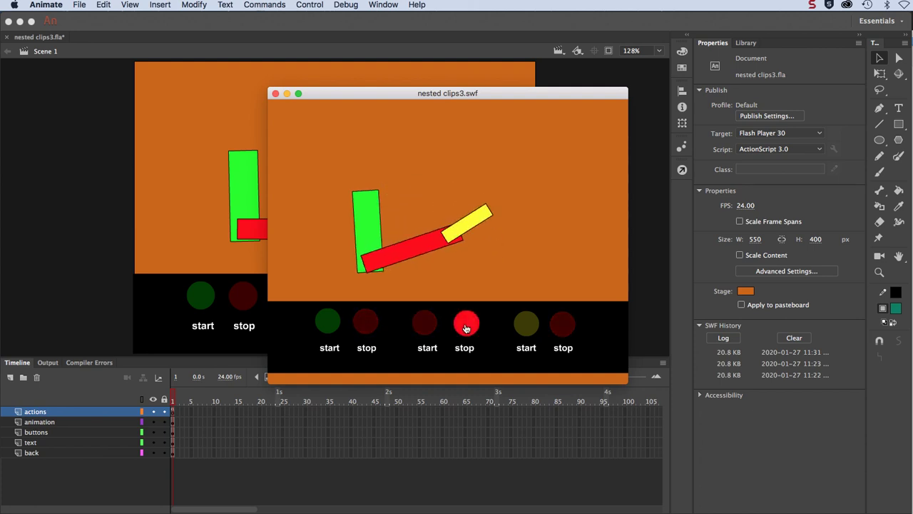
click(524, 330)
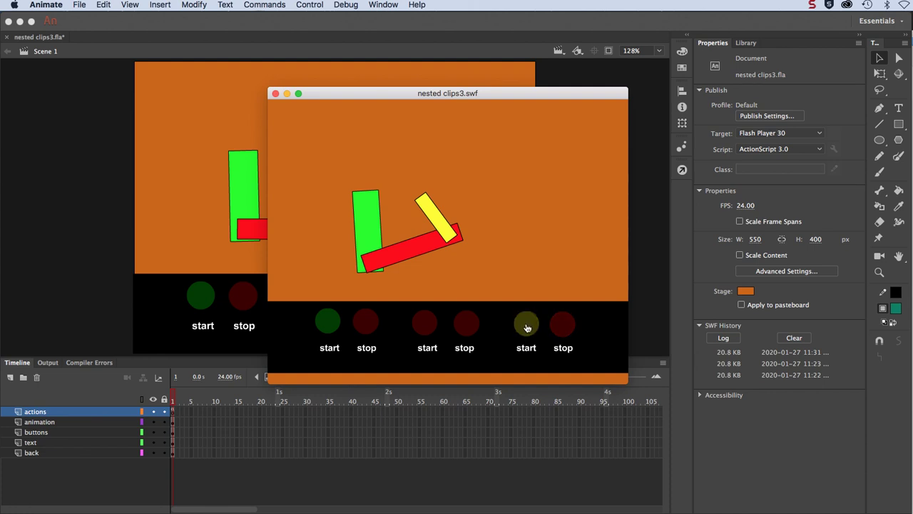
click(431, 325)
click(359, 323)
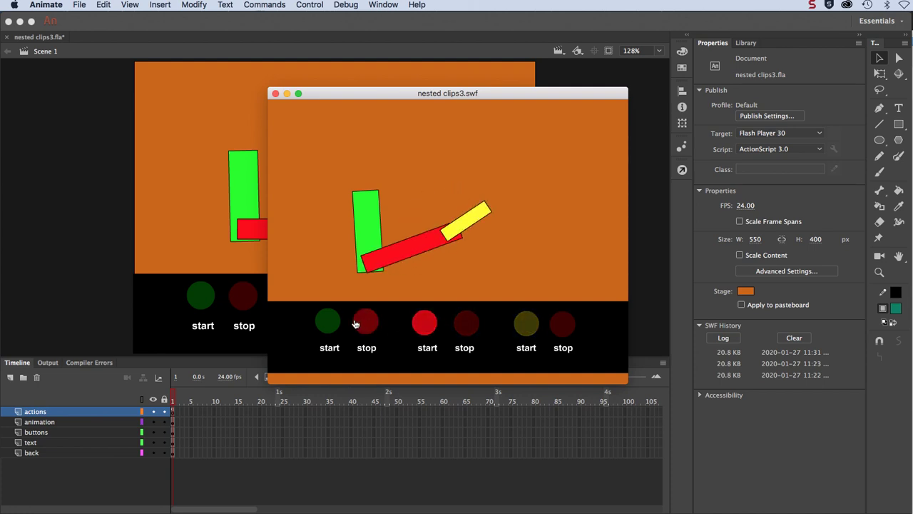
Start and stop the green arm, stop the yellow arm, then stop green again.
click(333, 321)
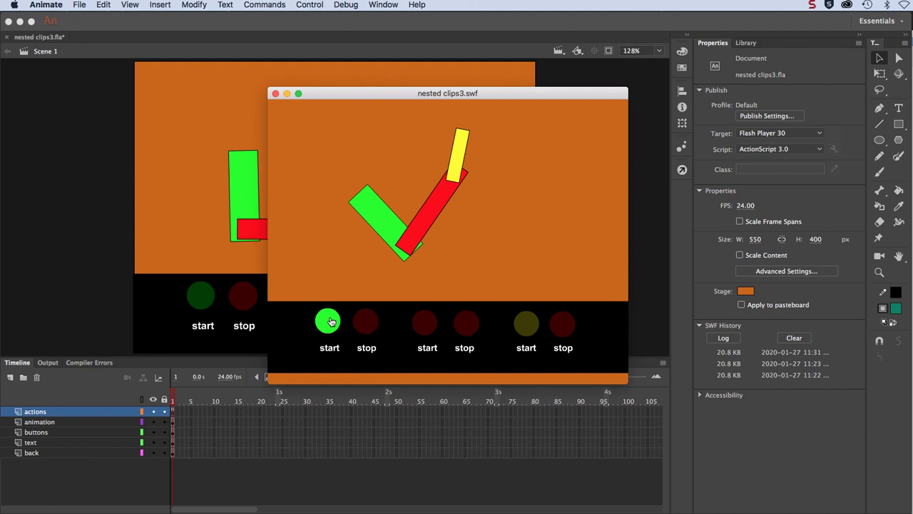
click(366, 322)
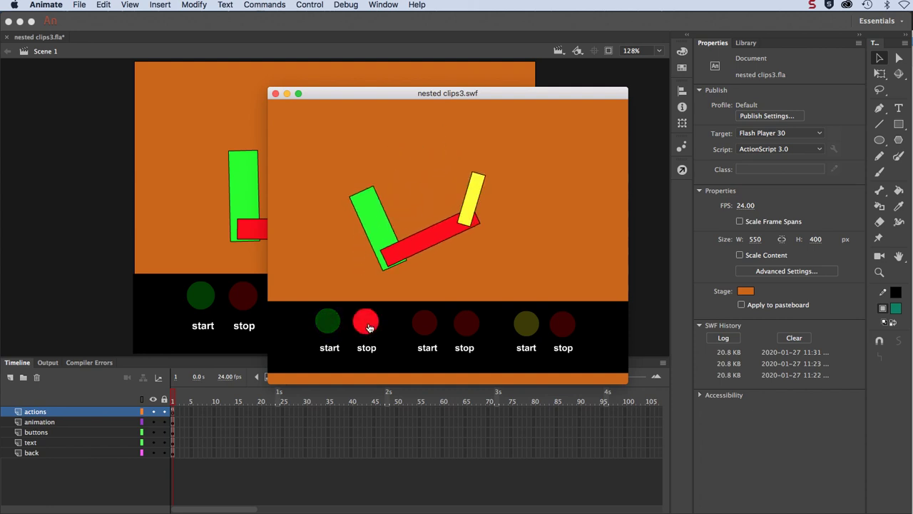
click(466, 325)
click(526, 324)
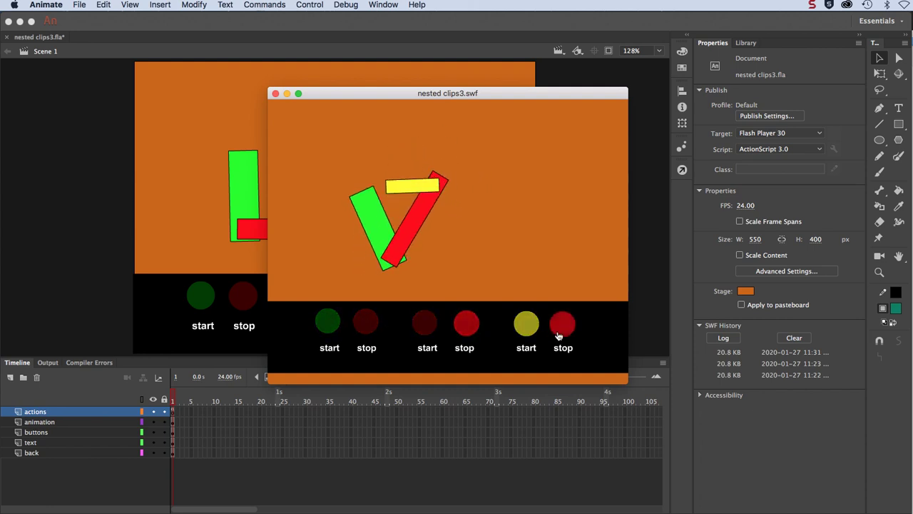
click(563, 325)
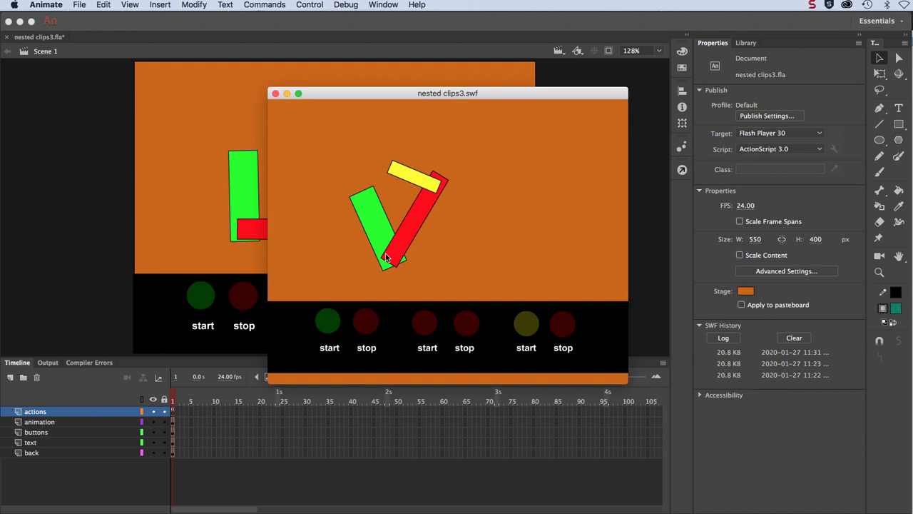
click(365, 326)
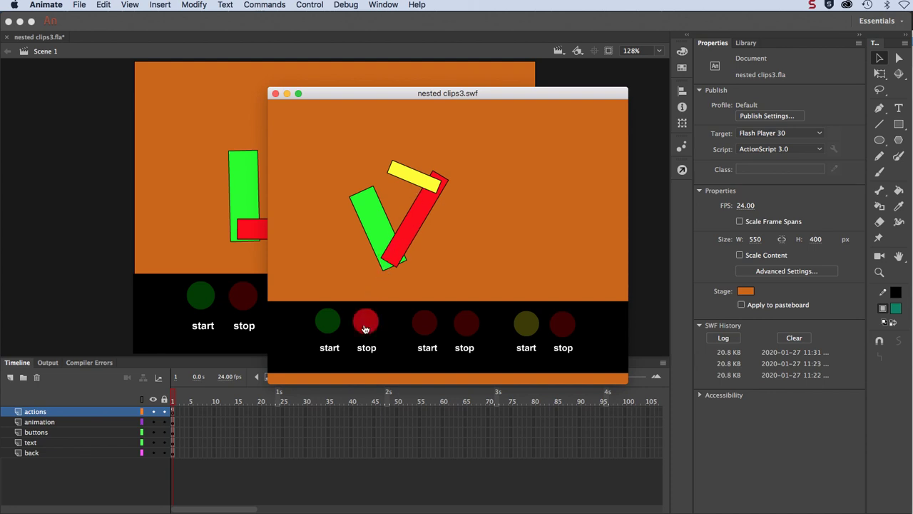
Close the test movie and inspect the animation, buttons, text and back layers.
click(276, 94)
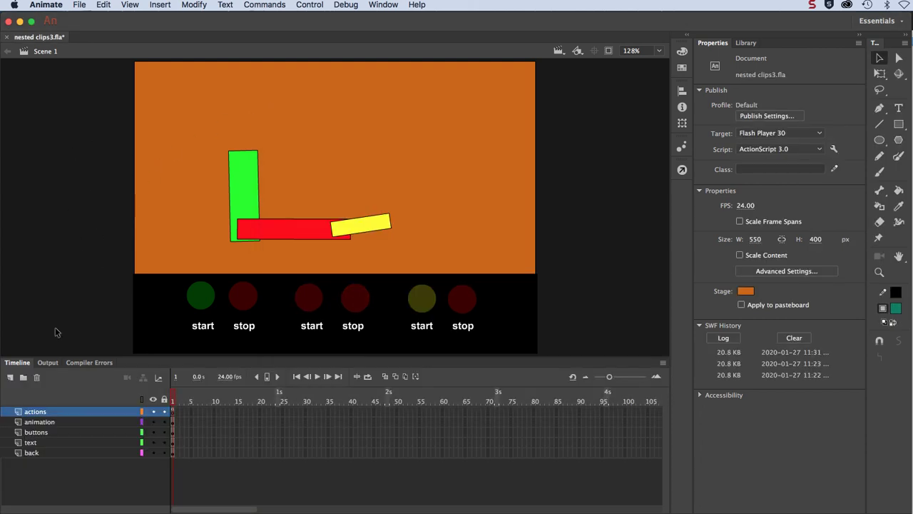
click(62, 423)
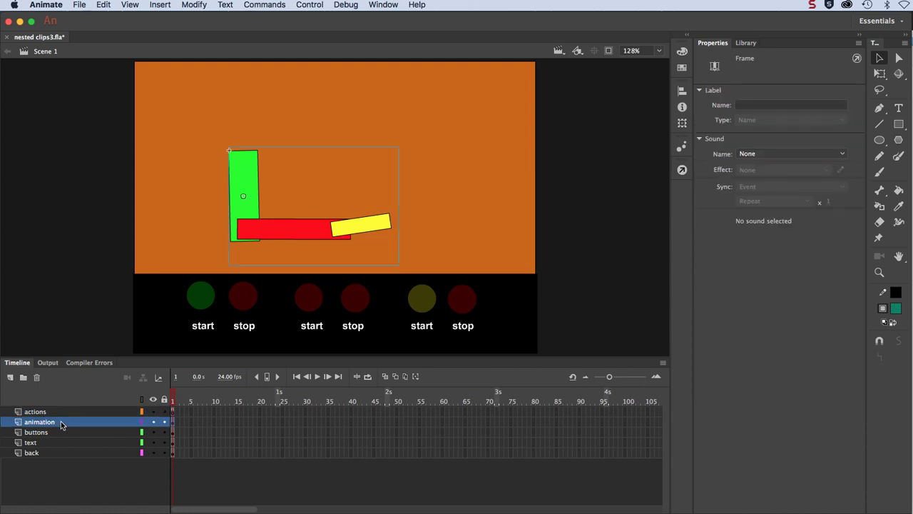
click(61, 432)
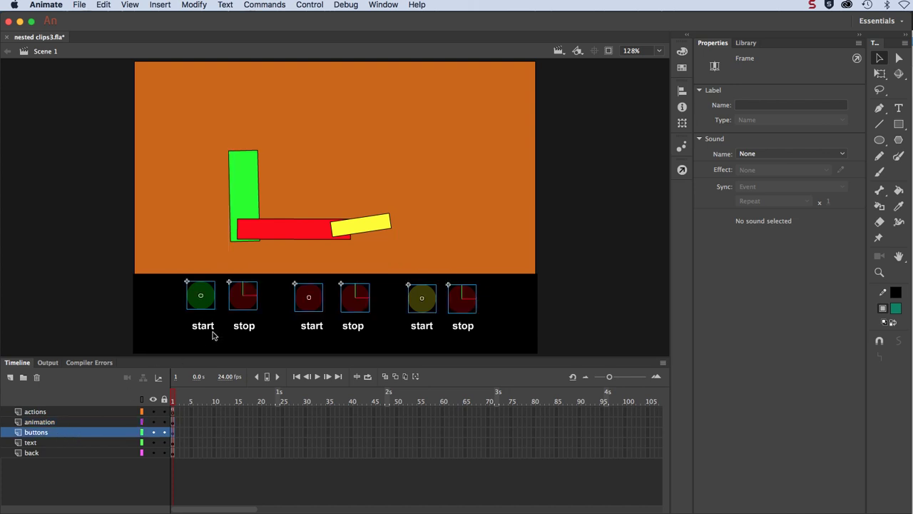
click(50, 448)
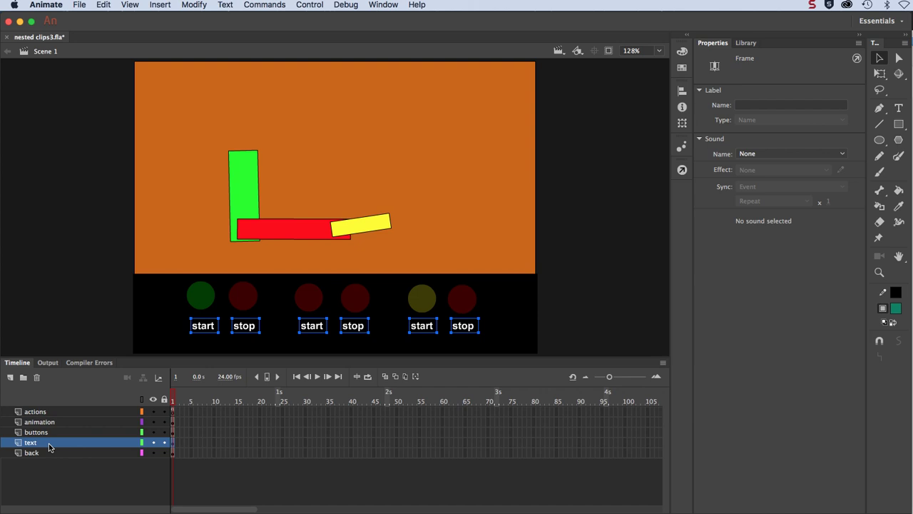
click(51, 458)
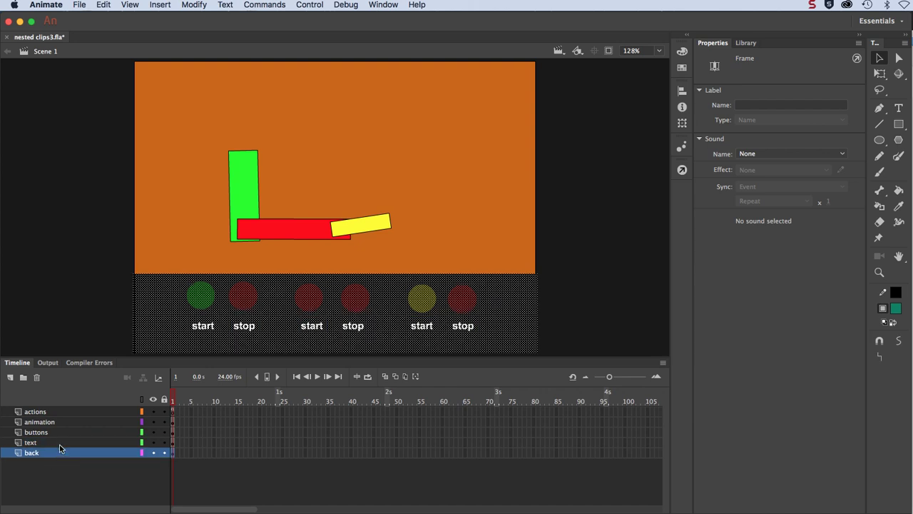
Reselect the text layer, select the black background shape, then deselect everything.
click(60, 448)
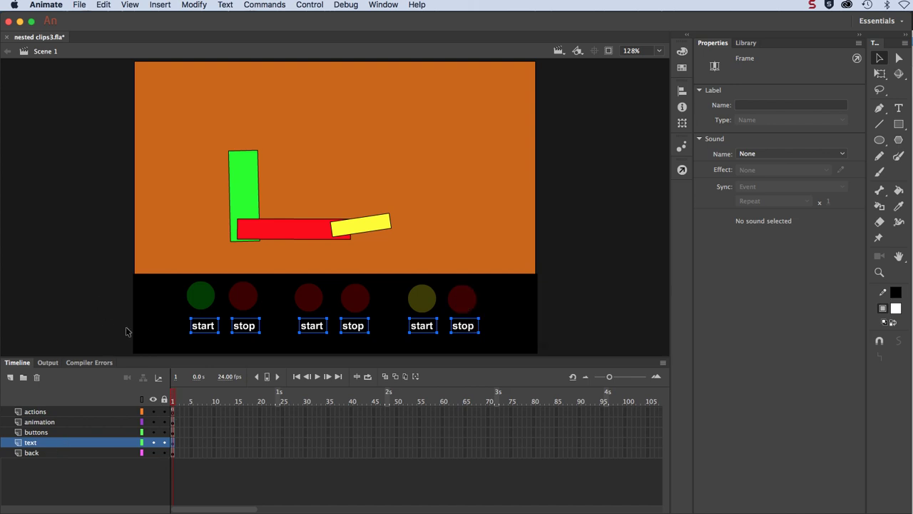
click(164, 335)
click(74, 319)
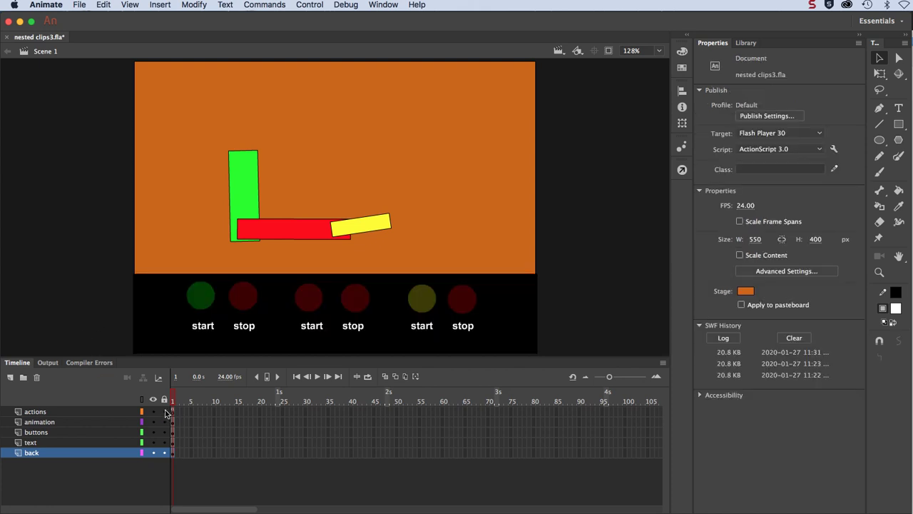
Load frame 1's script in the Actions panel and review the full_arm_mc reference on line 16.
click(682, 169)
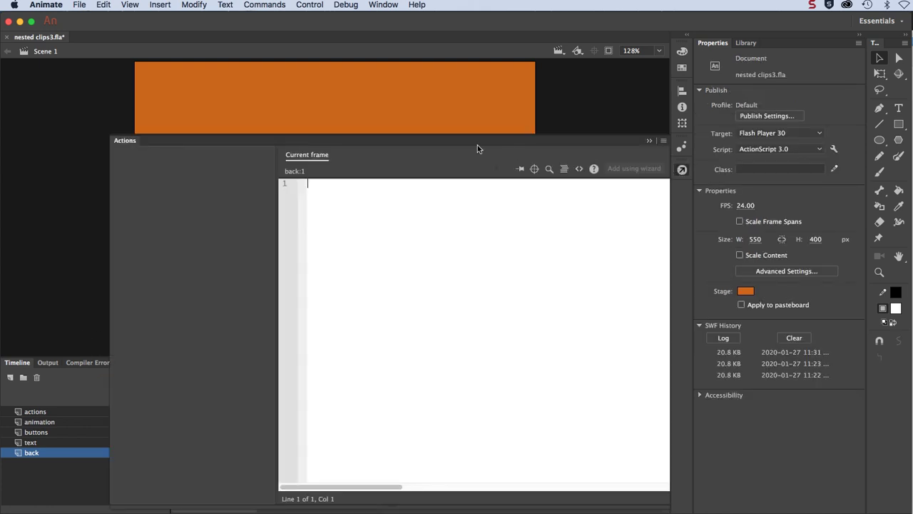
drag(408, 140, 380, 82)
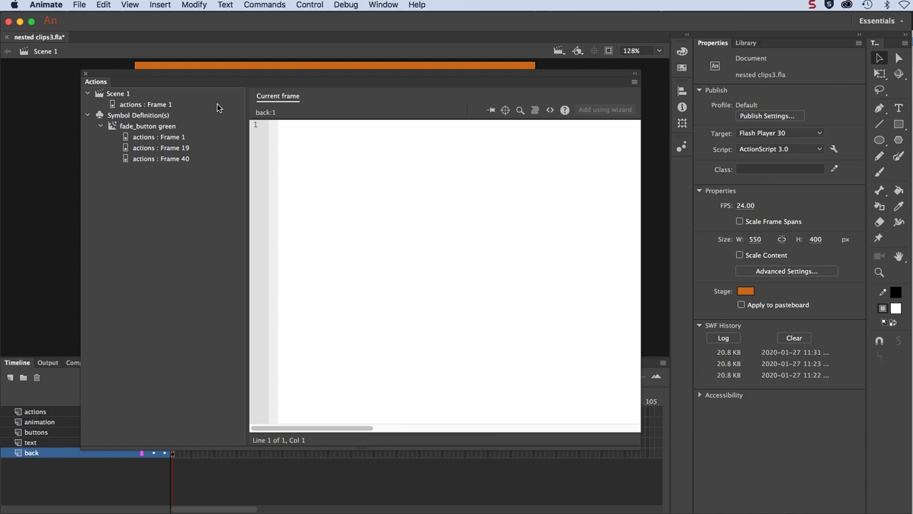
click(165, 105)
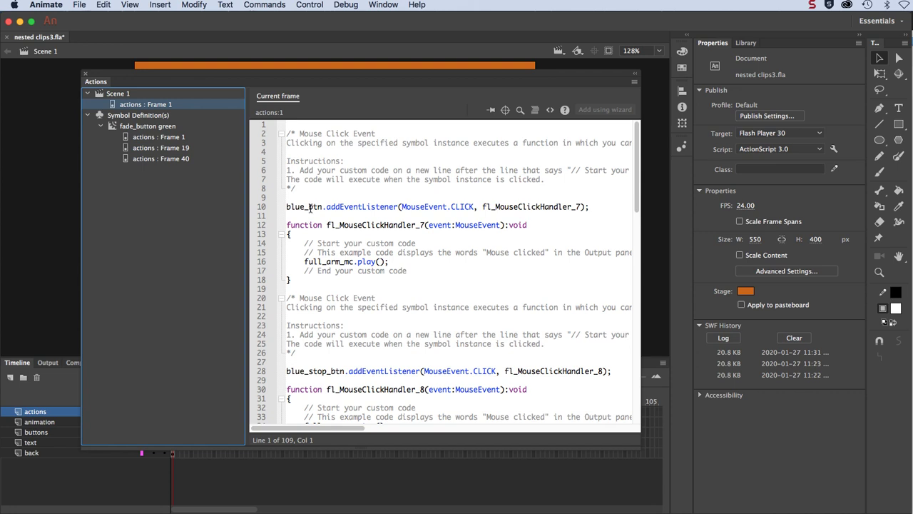
drag(304, 262, 357, 265)
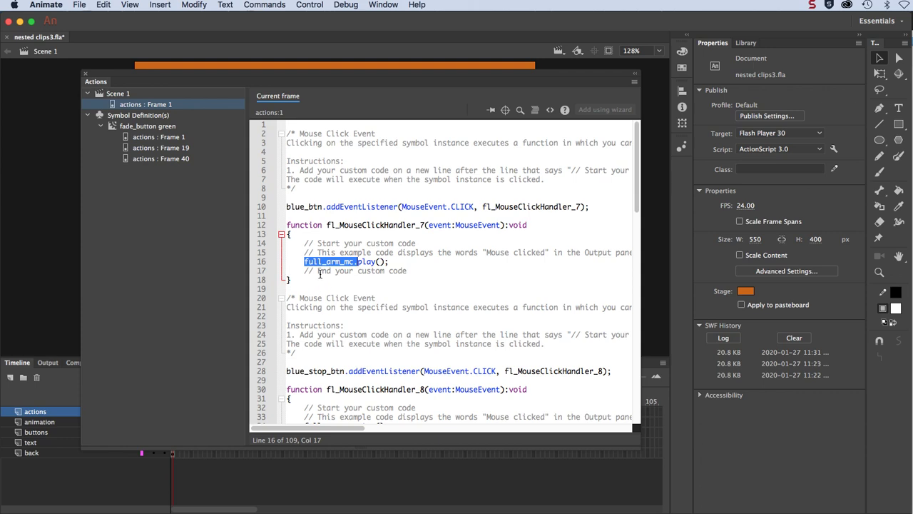
scroll(319, 278, down, 2)
scroll(309, 309, down, 10)
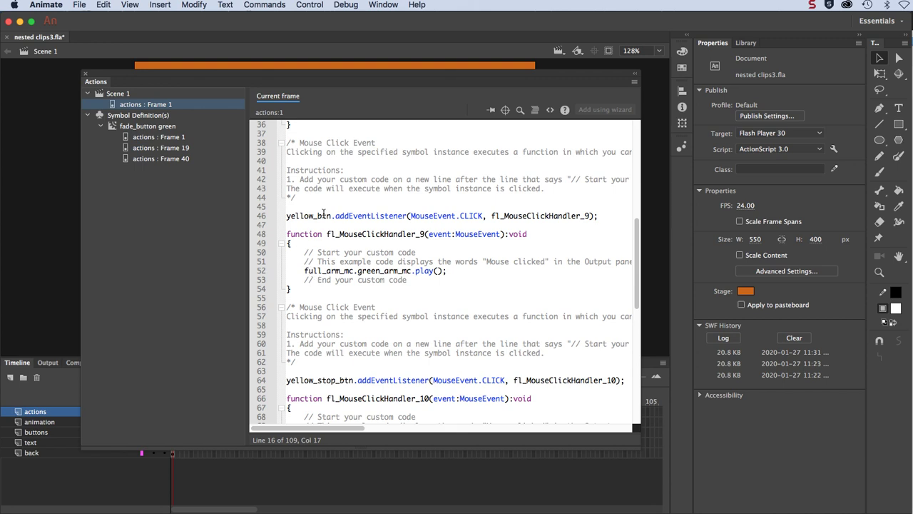
Review yellow_btn on line 46, the green arm path on line 52 and red_arm_mc on line 88.
drag(333, 215, 286, 216)
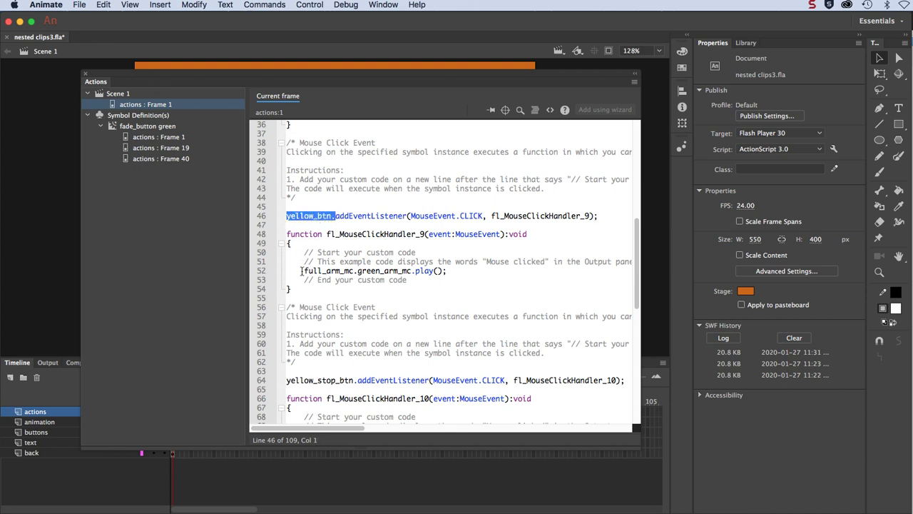
drag(304, 271, 414, 278)
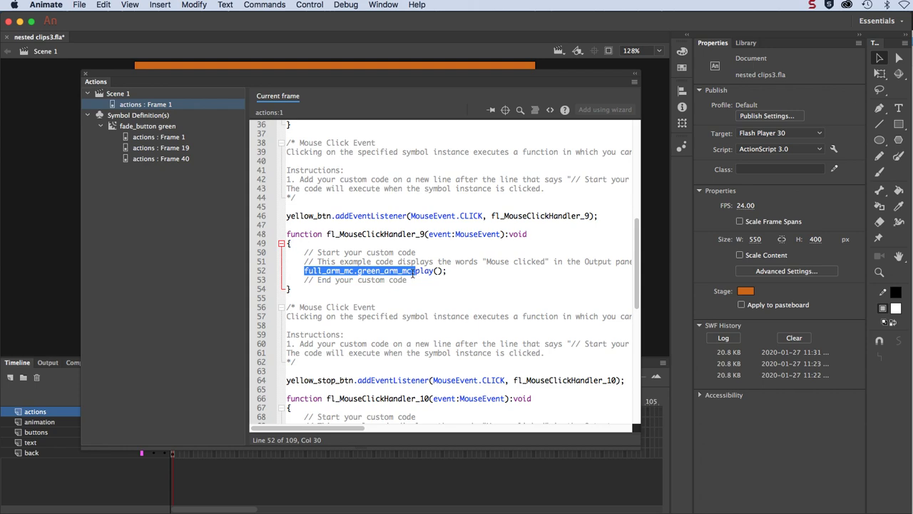
scroll(414, 272, down, 10)
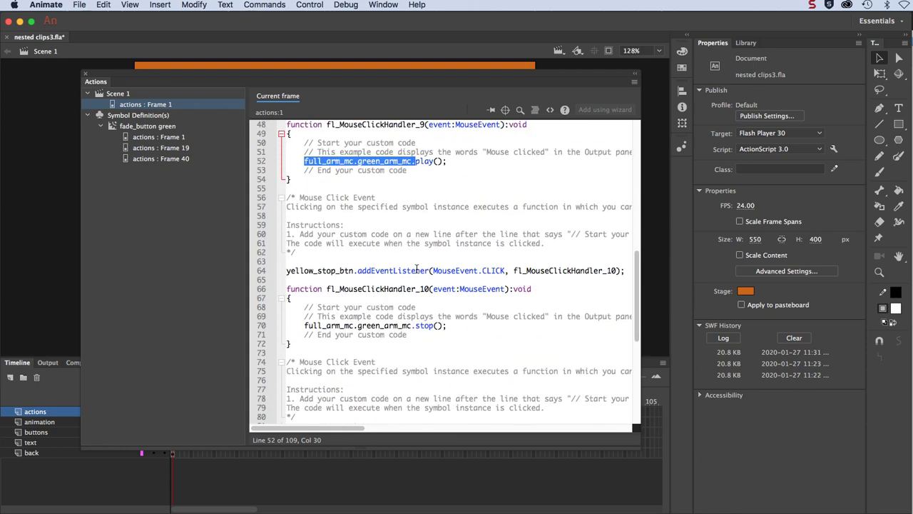
drag(305, 326, 459, 328)
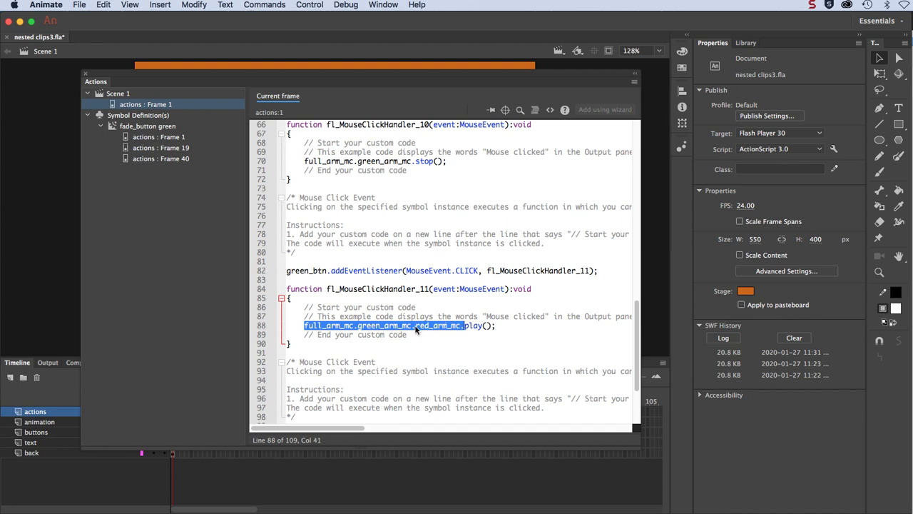
click(416, 328)
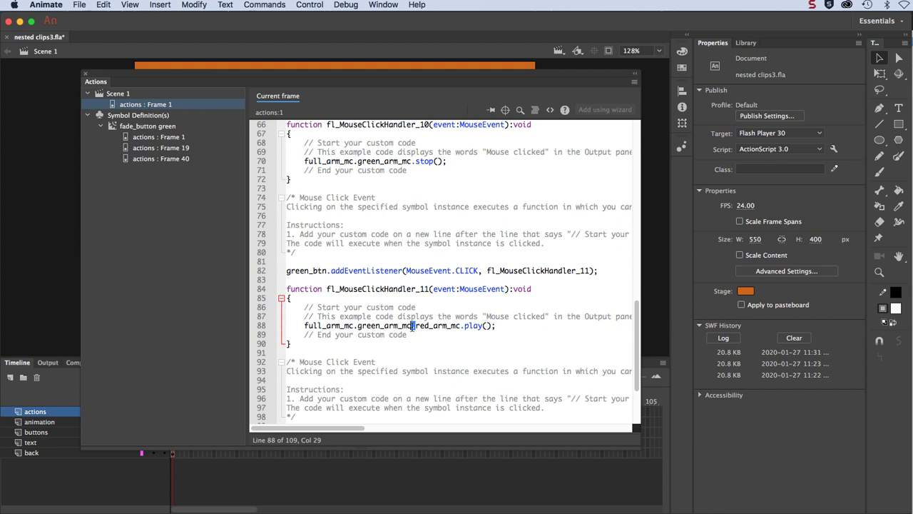
click(391, 243)
Select the play() call in the yellow start handler, then leave the code editor.
scroll(391, 241, up, 5)
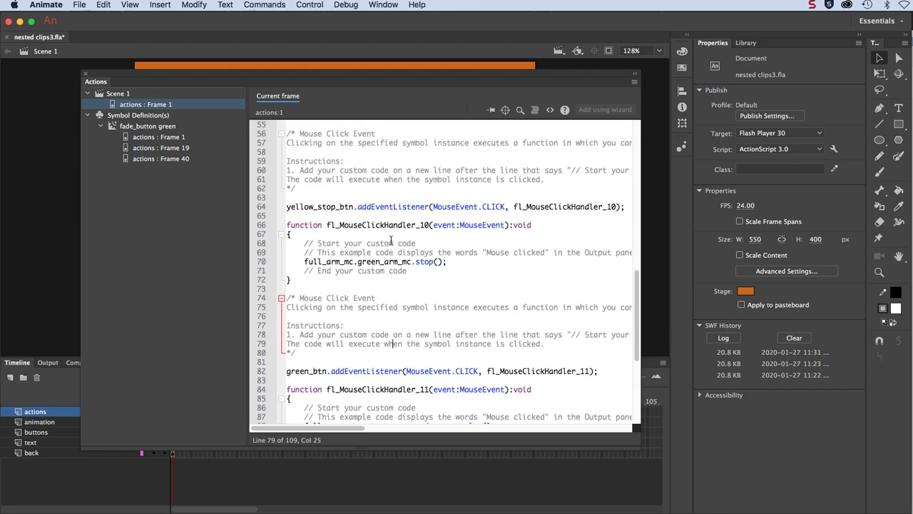
scroll(391, 242, up, 5)
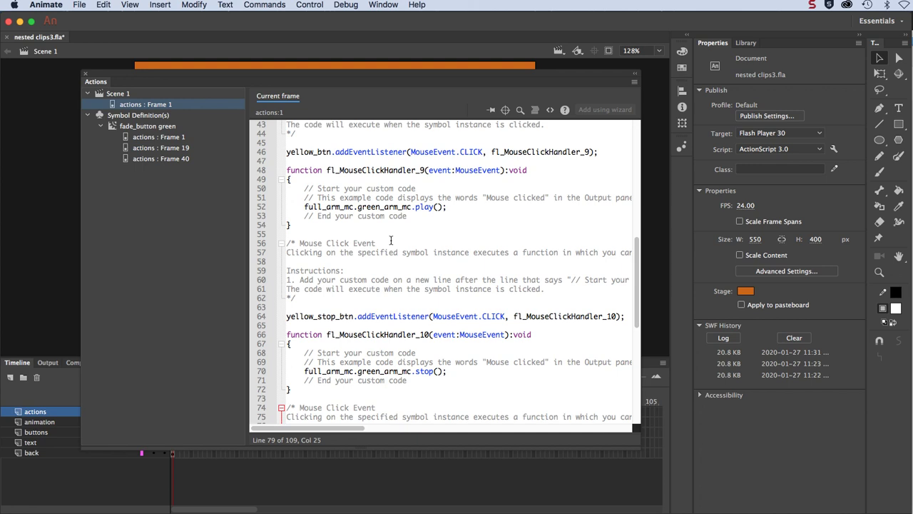
scroll(391, 242, up, 2)
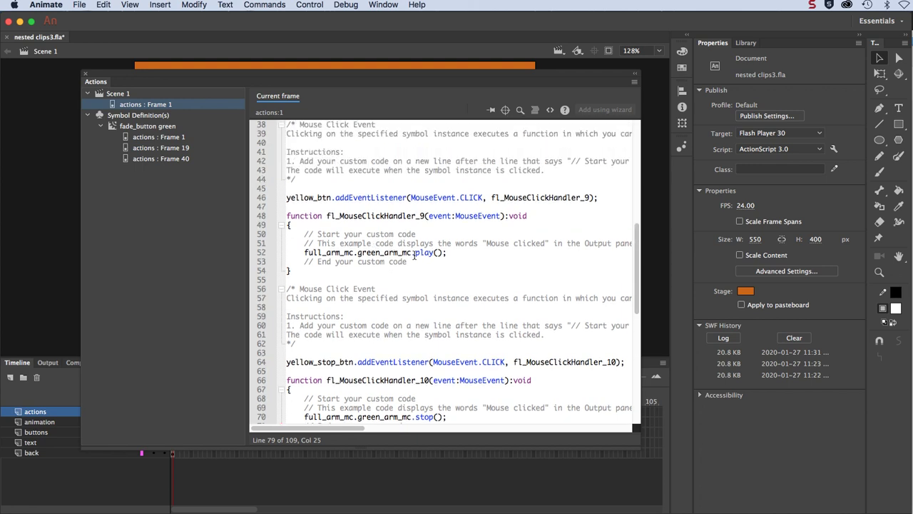
drag(415, 253, 447, 243)
scroll(437, 285, down, 8)
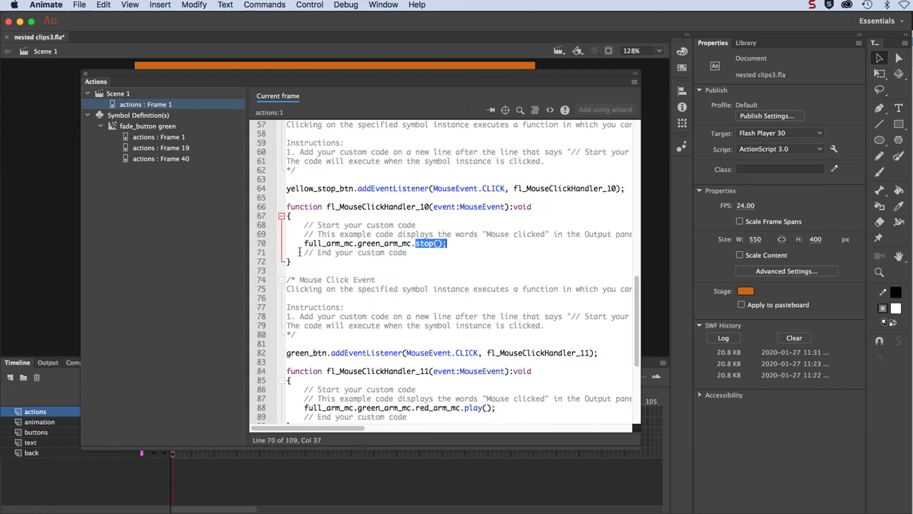
click(232, 250)
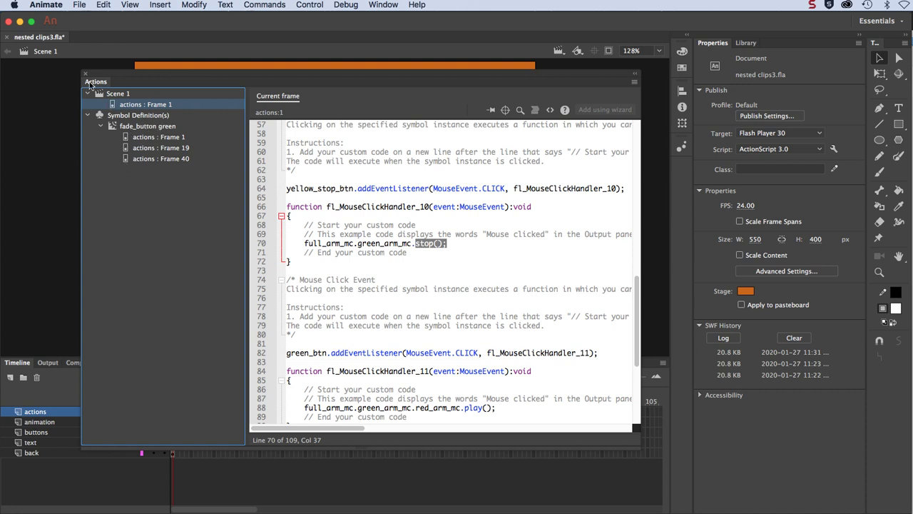
Collapse the script and compare the green start button with the red-tinted stop button.
click(634, 75)
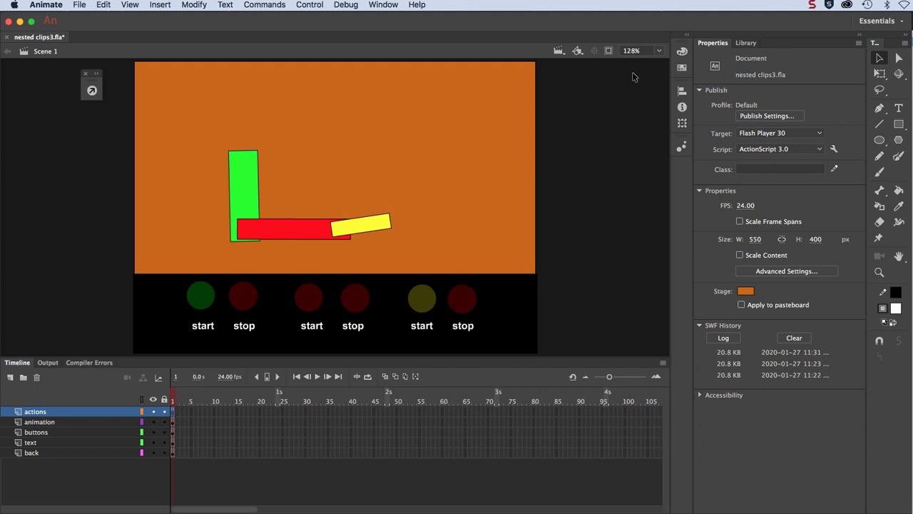
click(200, 297)
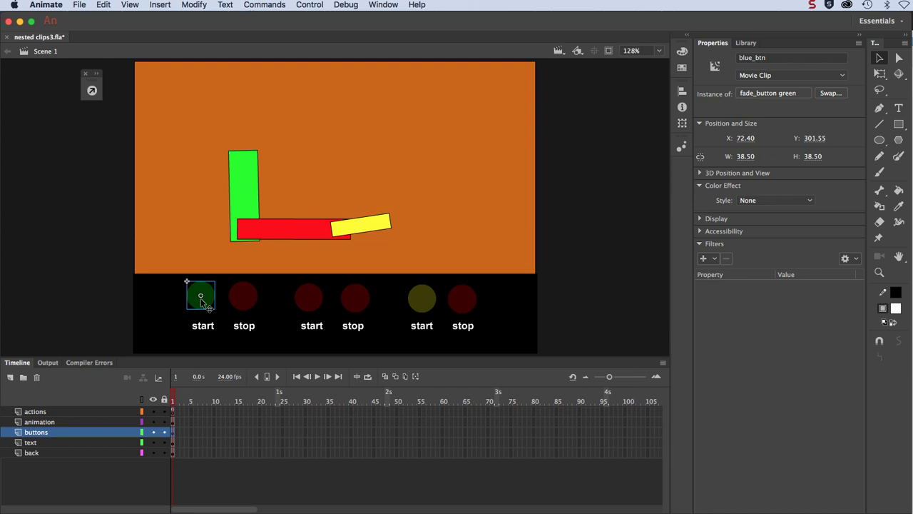
click(250, 305)
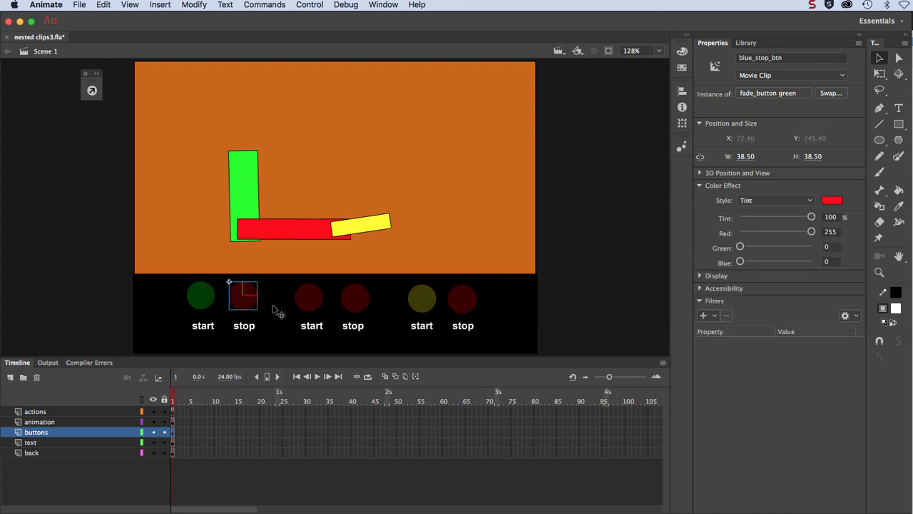
click(194, 307)
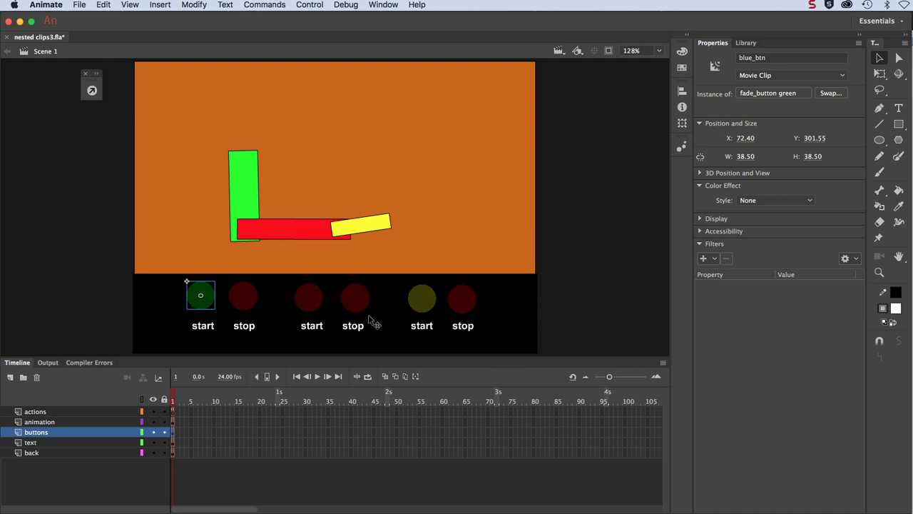
Apply a Tint colour effect with red to the start button.
click(749, 200)
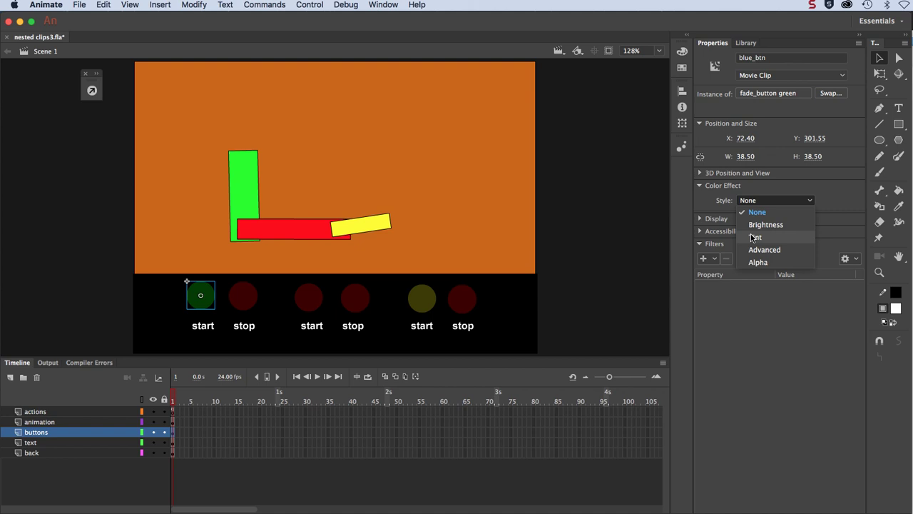
click(755, 236)
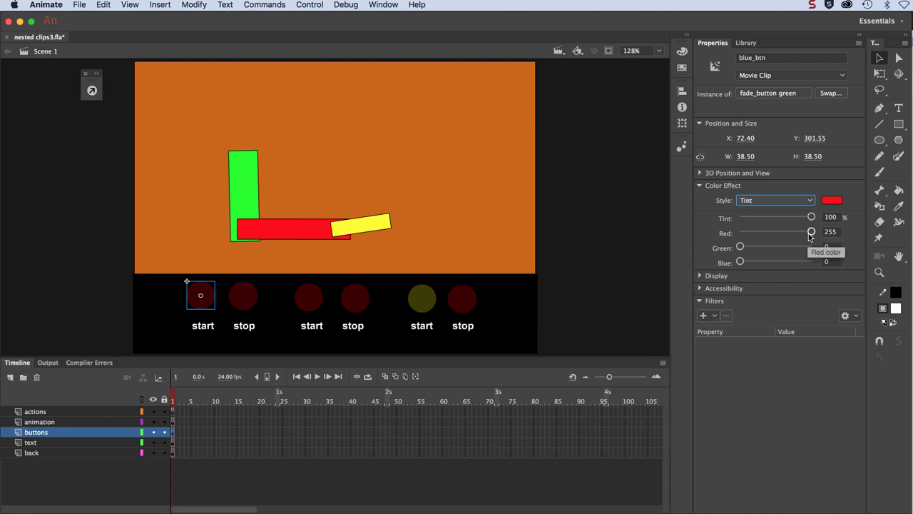
click(828, 203)
click(828, 204)
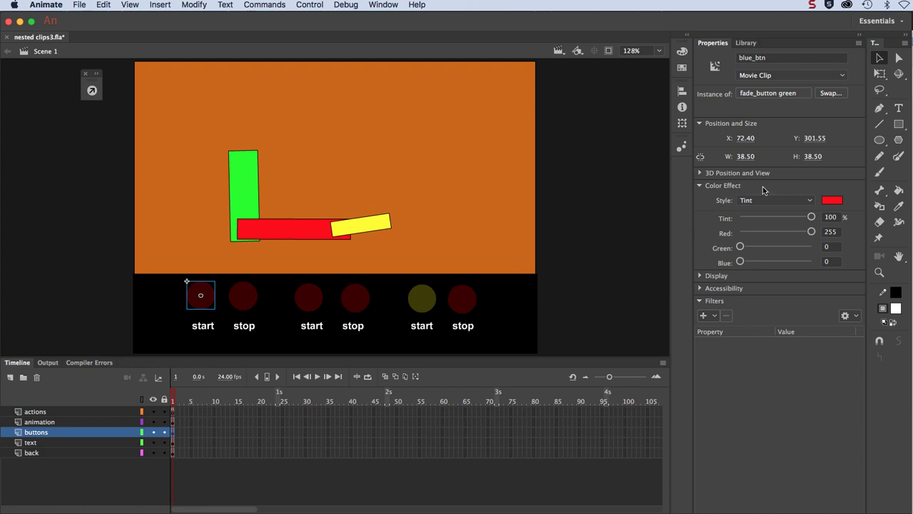
Try an Alpha colour effect, then undo back to the red tint.
click(747, 200)
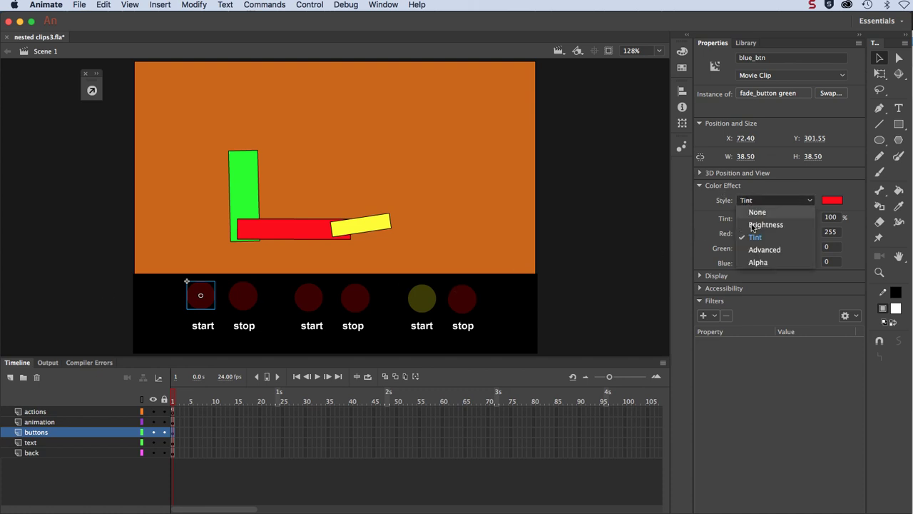
click(756, 262)
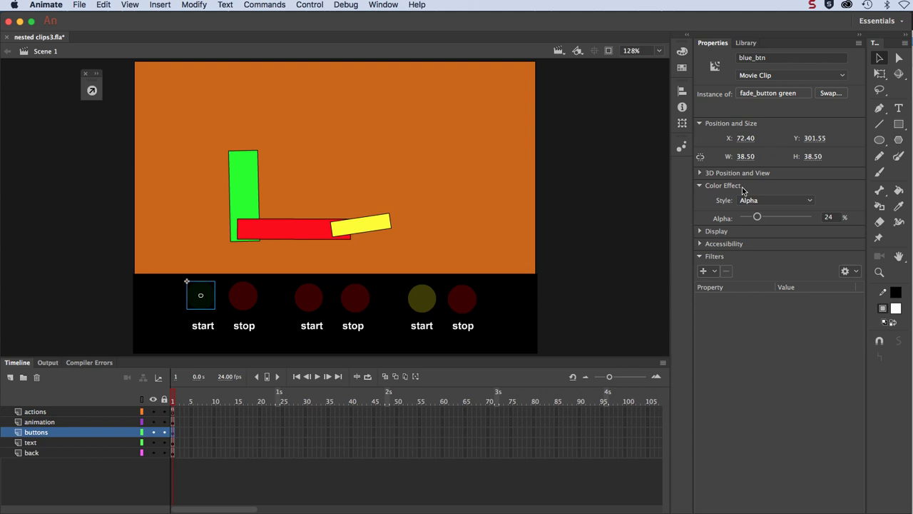
click(60, 322)
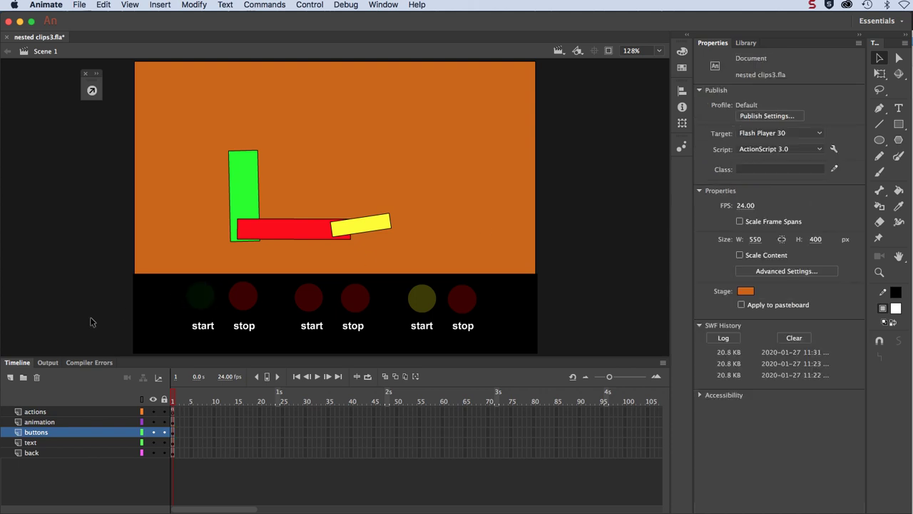
key(super+z)
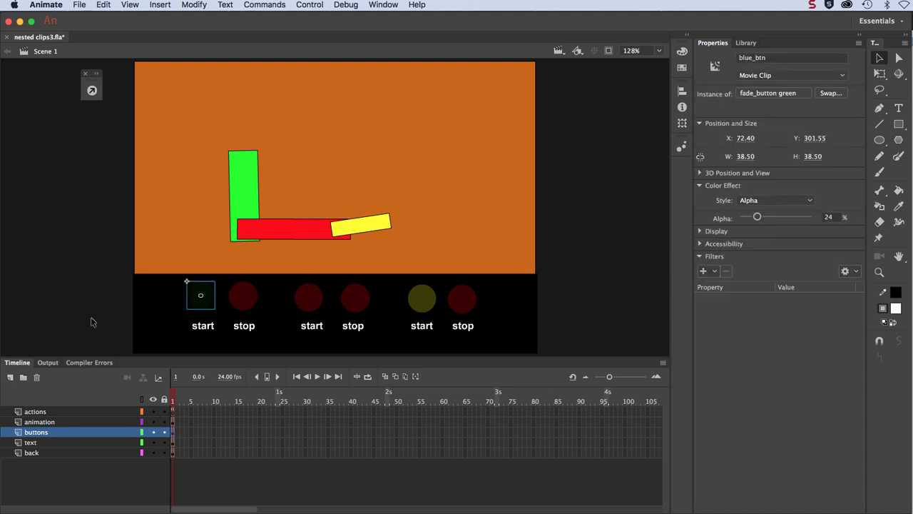
key(super+z)
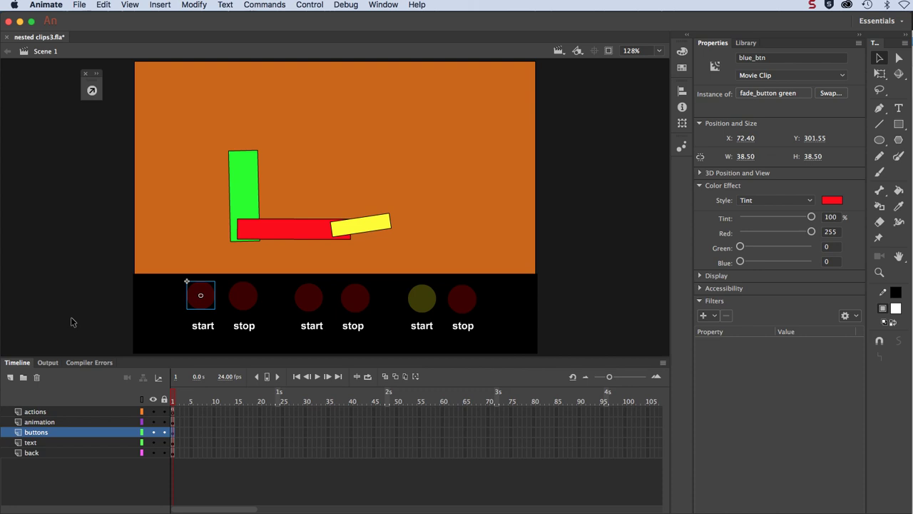
Deselect and reselect the start button, then edit its instance name.
click(77, 318)
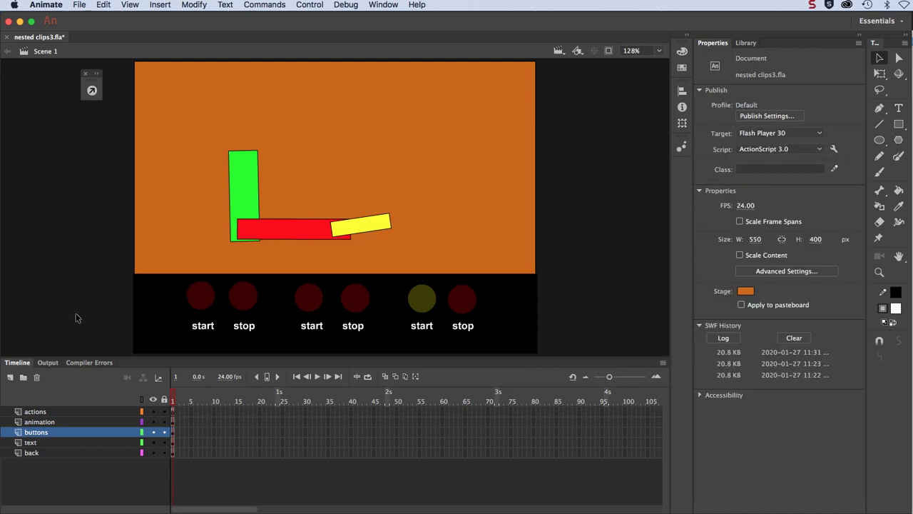
click(193, 304)
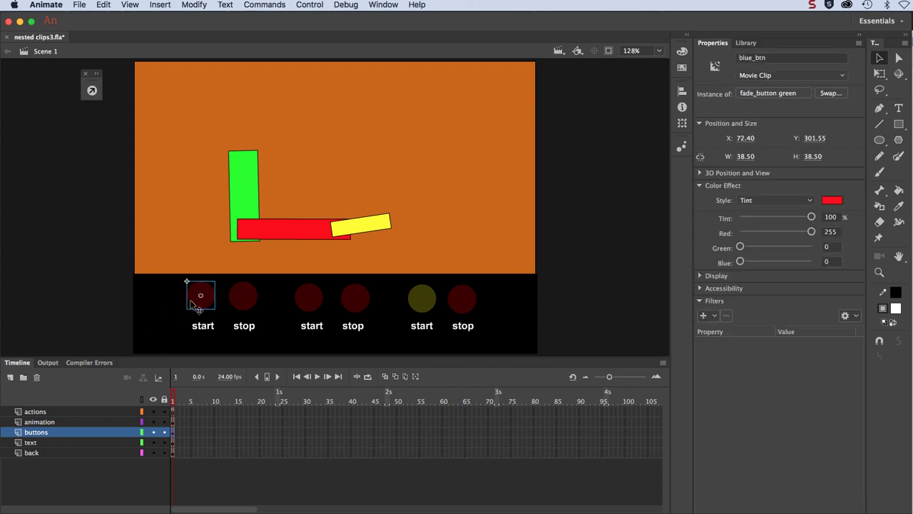
click(770, 60)
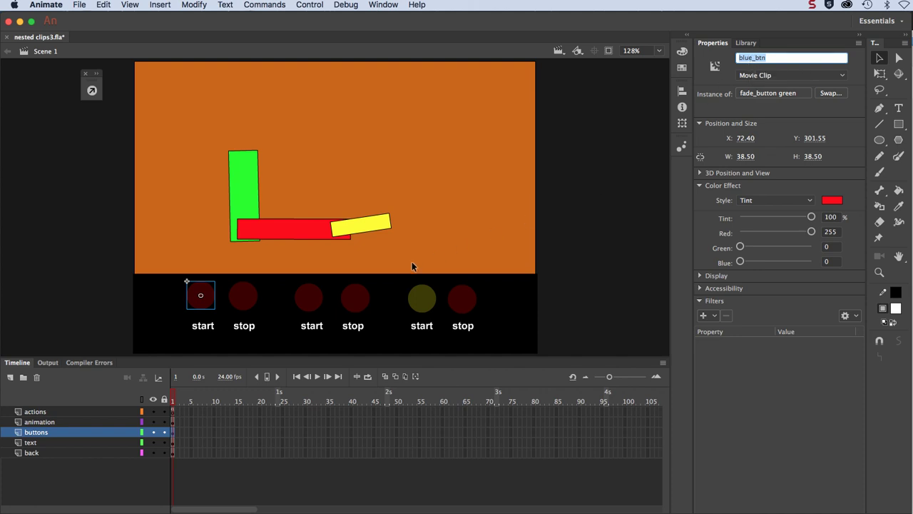
Open the fade_button green symbol and inspect its actions and labels layers.
double_click(200, 303)
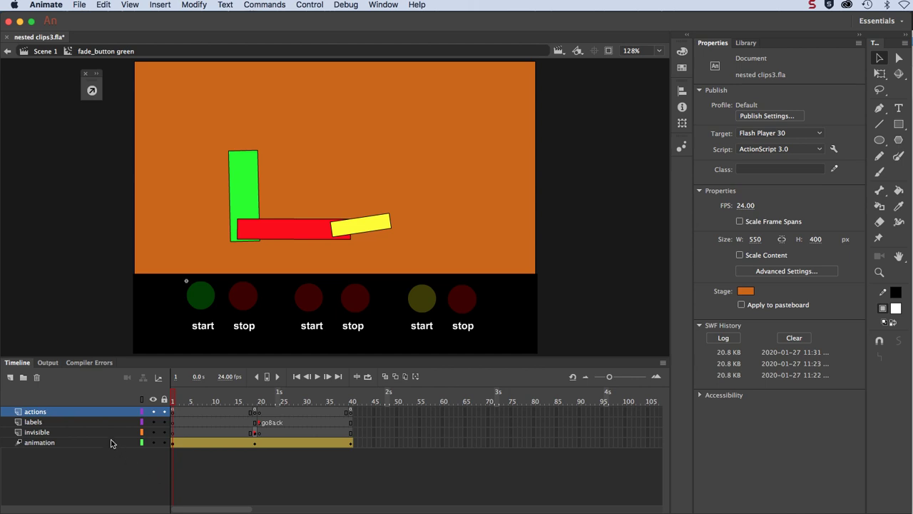
click(88, 417)
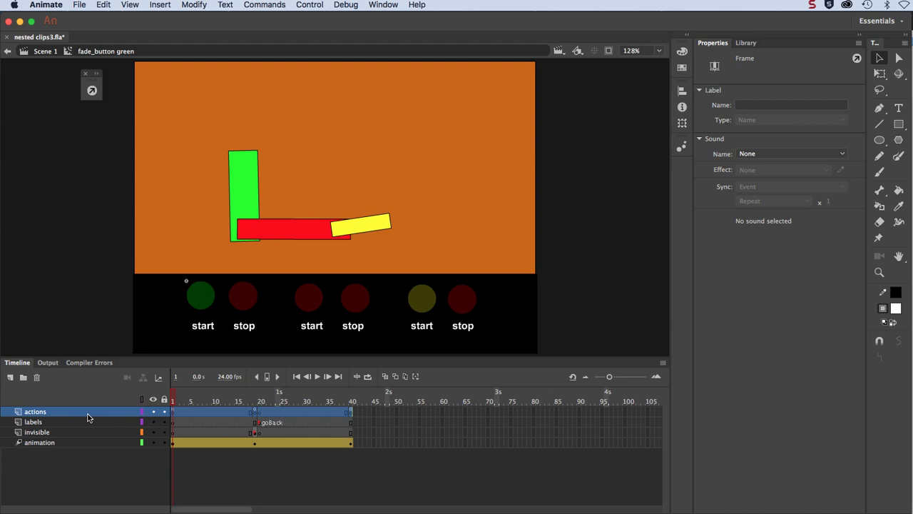
click(84, 423)
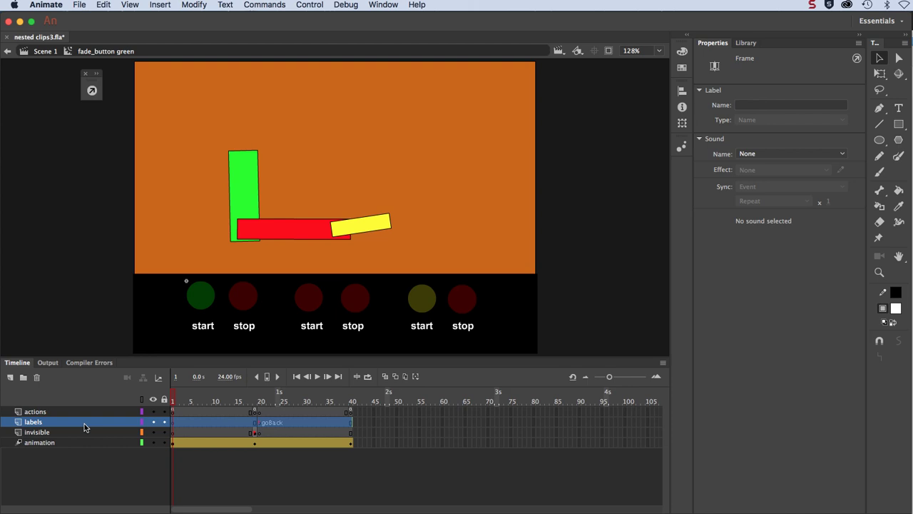
drag(255, 423, 258, 424)
Check the goBack label at frame 20, then go to frame 19 on the invisible layer.
click(256, 401)
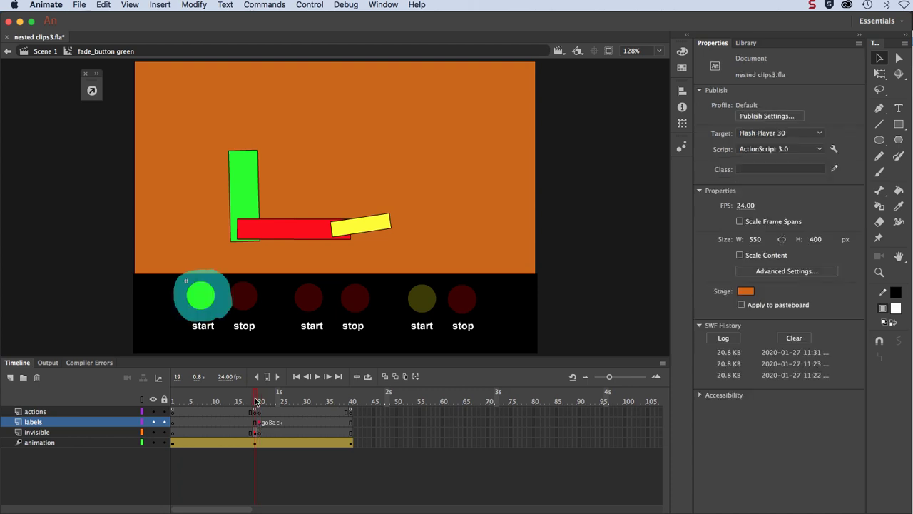
click(260, 422)
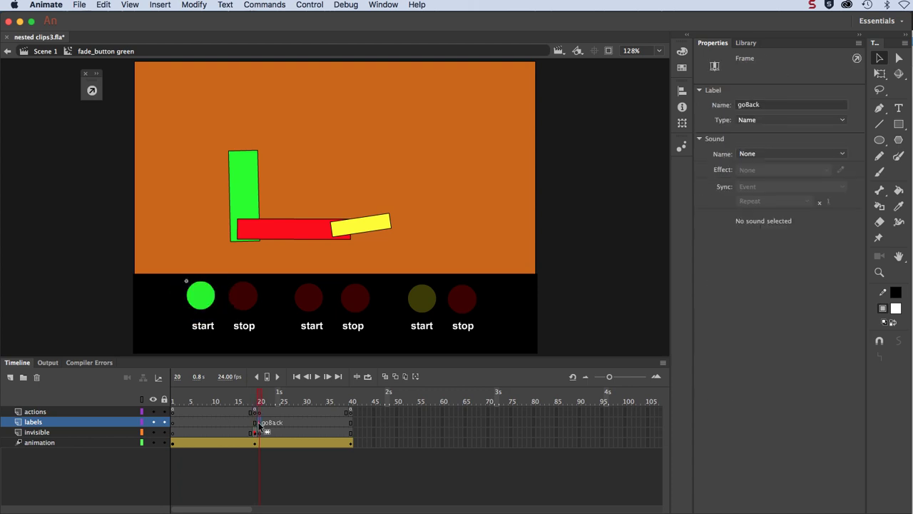
click(64, 435)
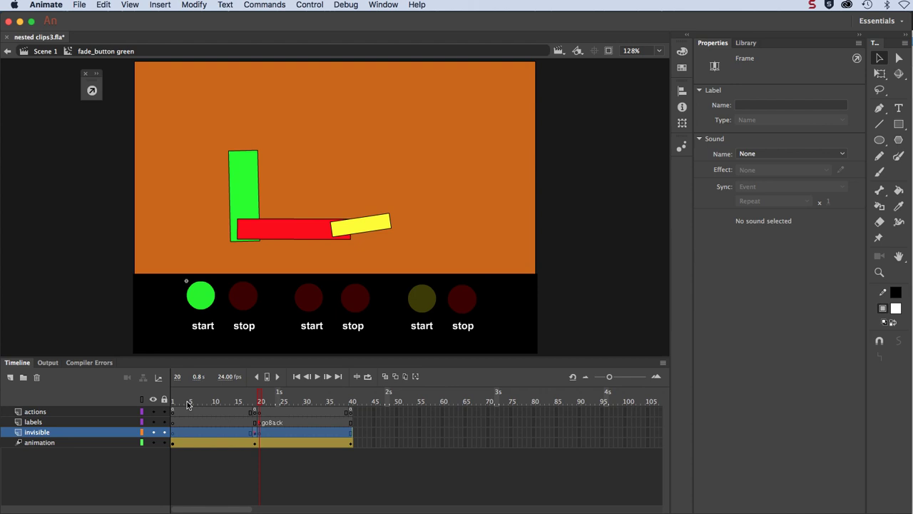
click(255, 400)
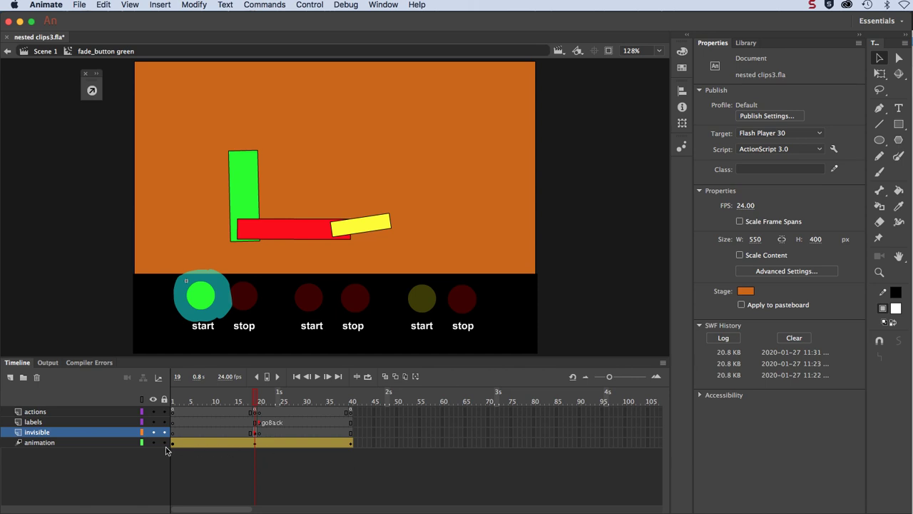
At frame 1, select the start button and confirm its 24% alpha, previewing the fade.
click(81, 446)
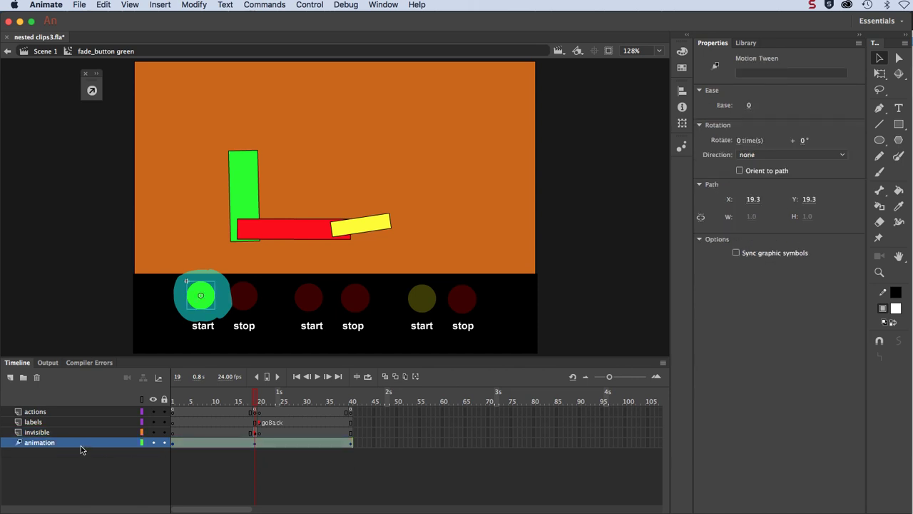
click(202, 481)
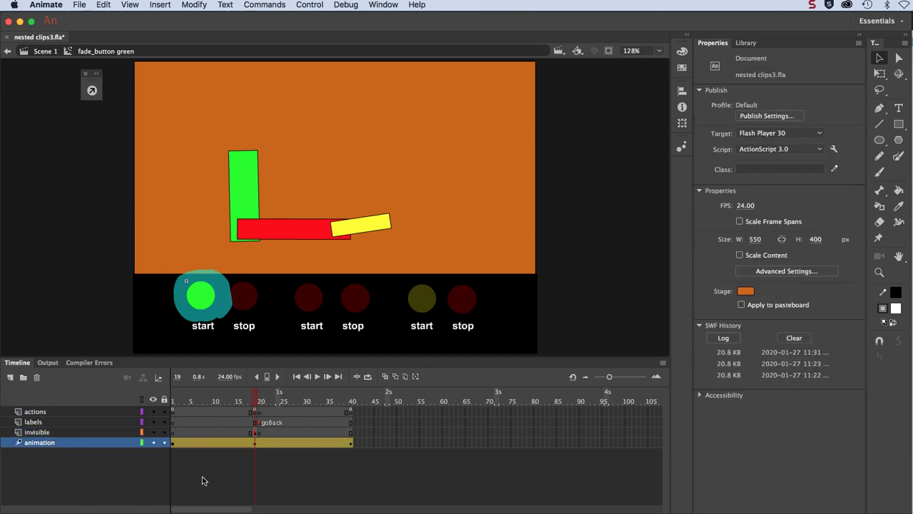
click(174, 402)
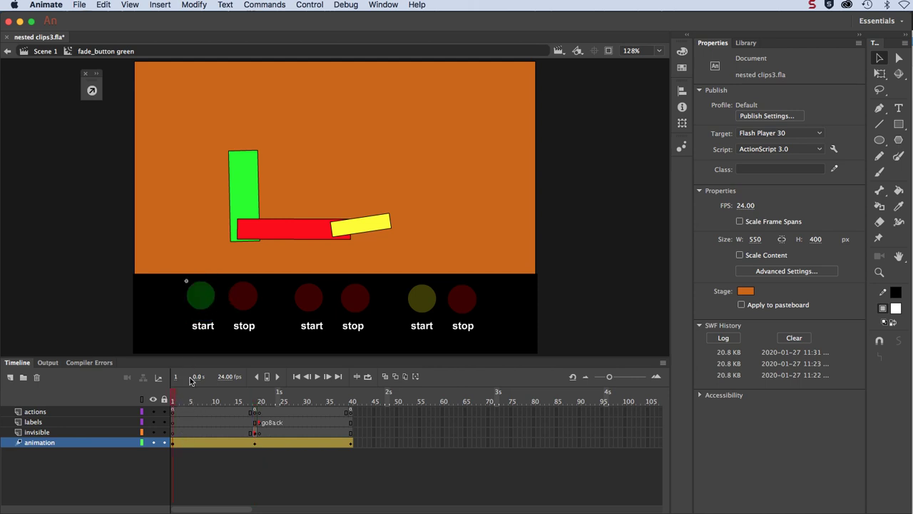
click(179, 444)
click(200, 305)
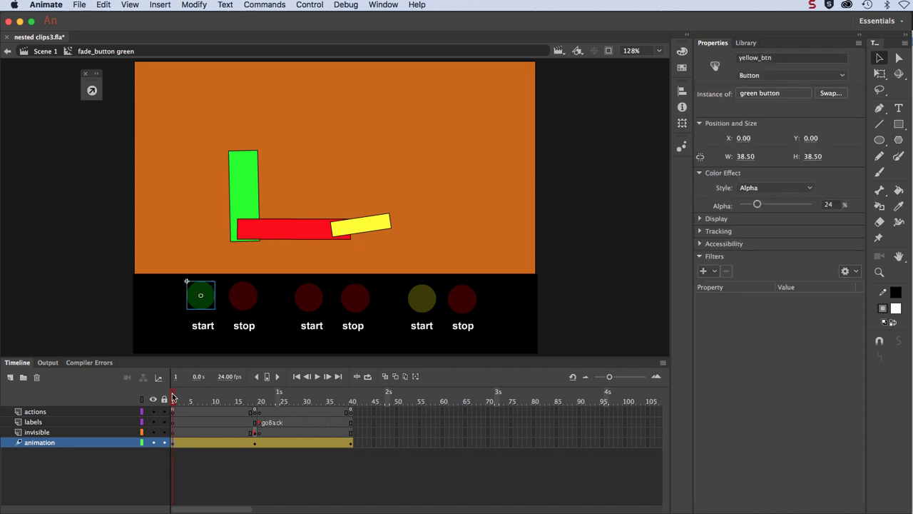
mouse_move(173, 397)
mouse_down()
mouse_move(255, 399)
mouse_move(174, 402)
mouse_up()
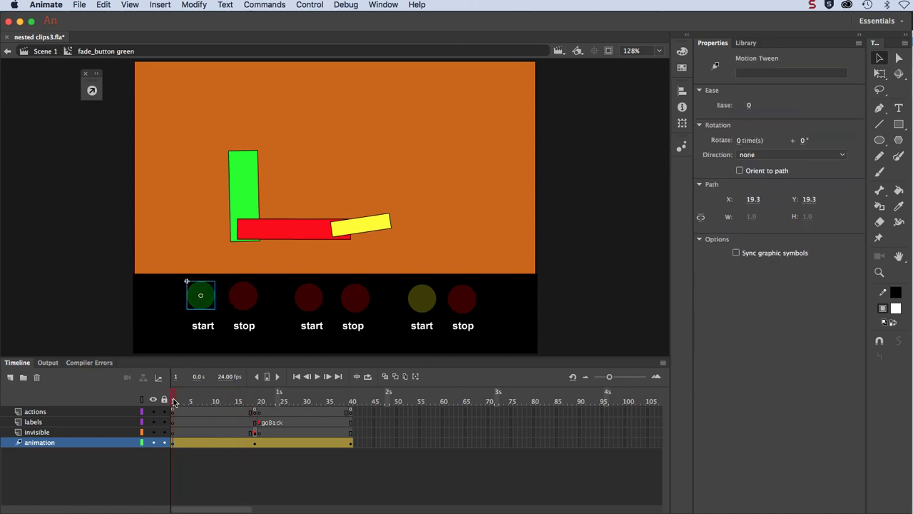
click(202, 307)
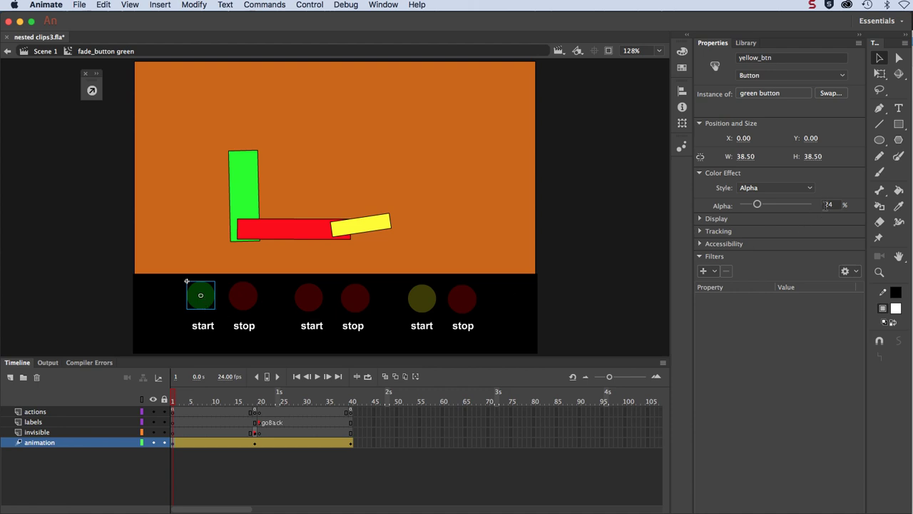
Confirm the start button's 100% alpha at frame 19 and 24% at frame 40.
click(257, 403)
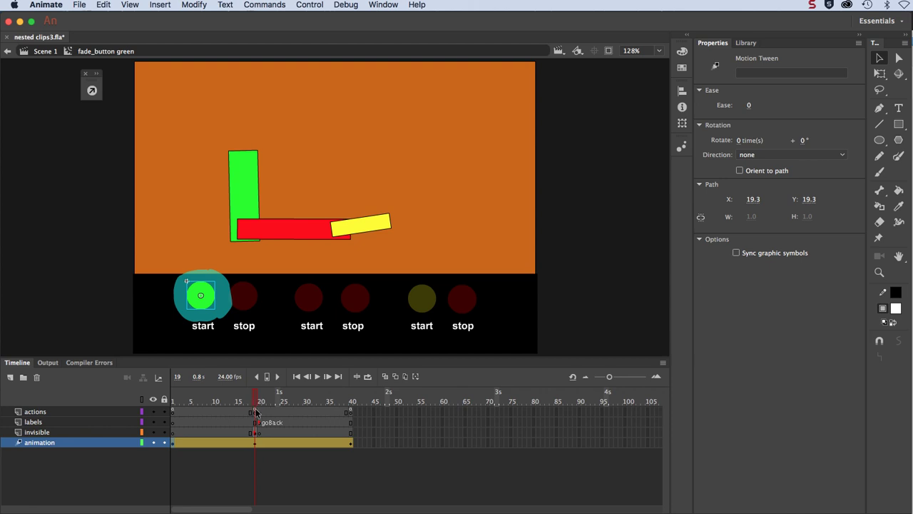
click(208, 308)
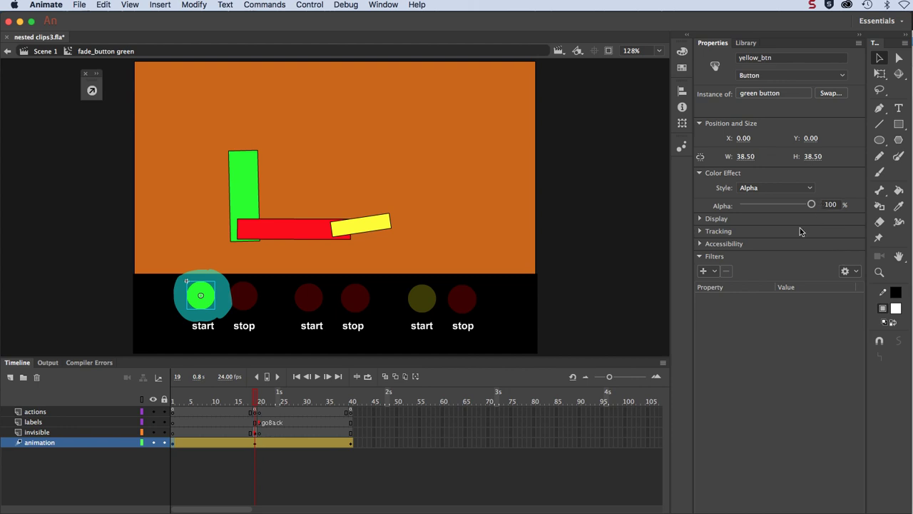
click(351, 403)
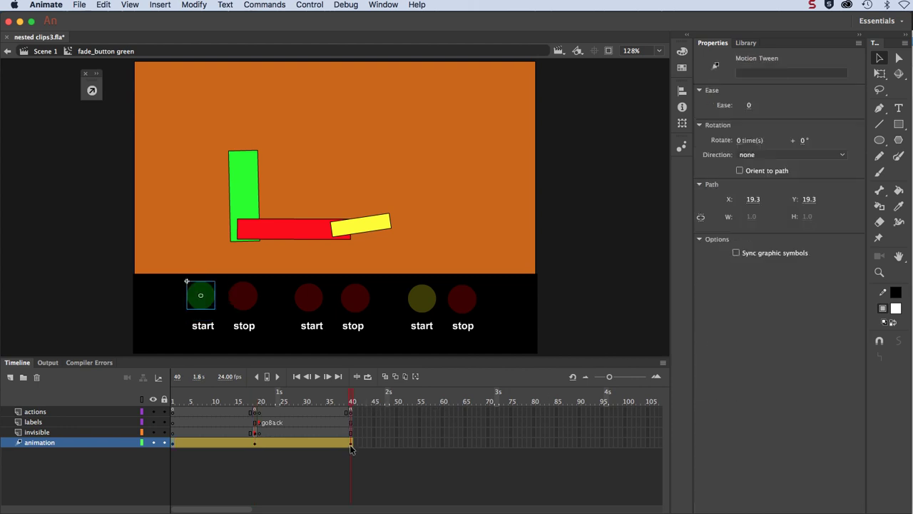
click(211, 308)
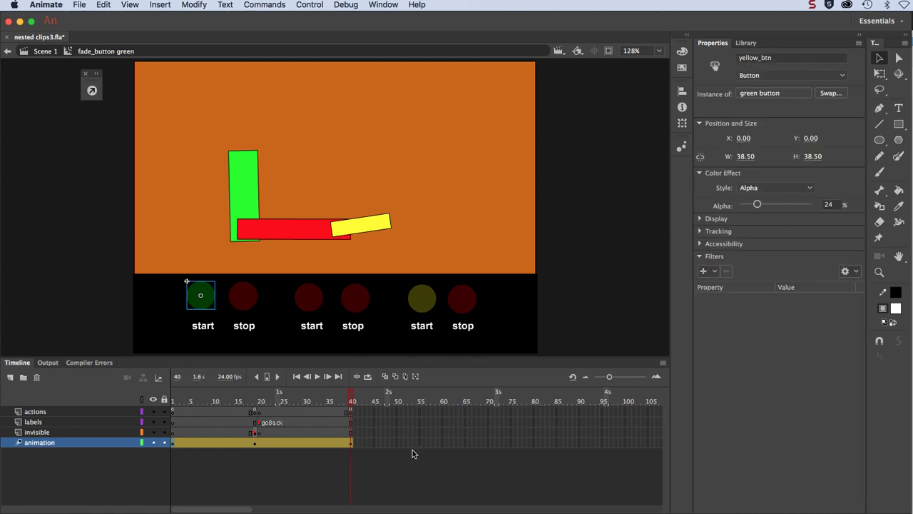
click(275, 467)
click(197, 303)
Check the start button's alpha at frames 19, 1 and 40, ending on frame 19 at 100%.
click(254, 401)
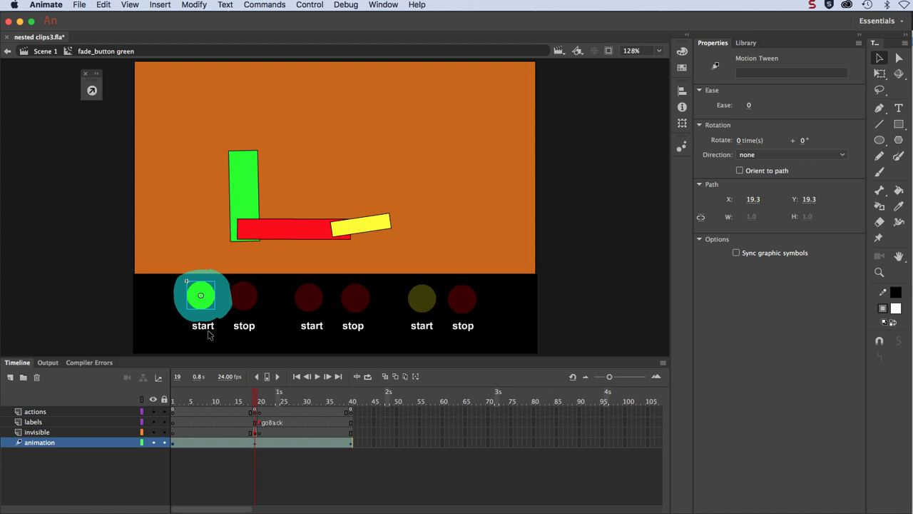
click(204, 308)
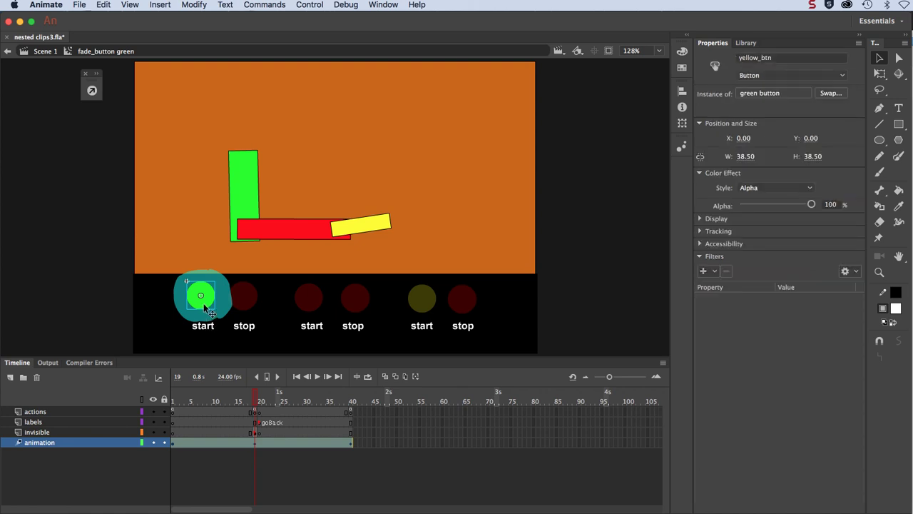
click(173, 401)
click(173, 436)
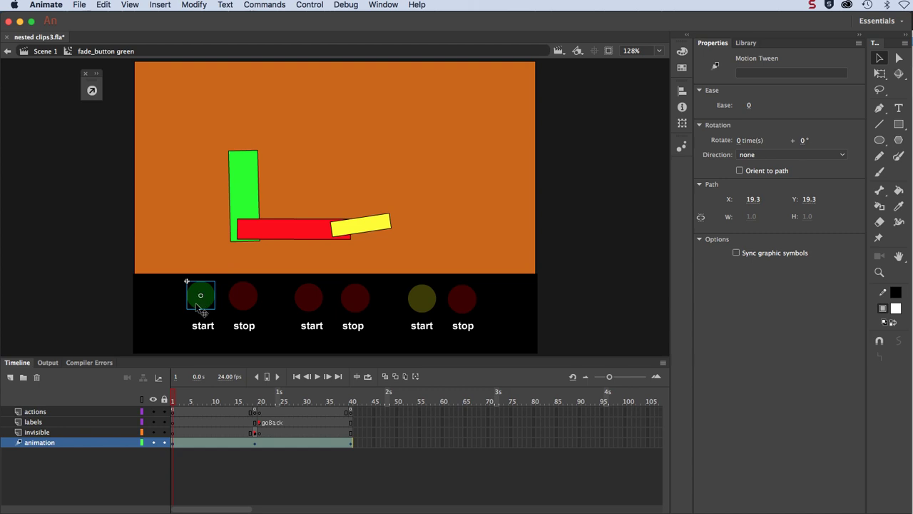
click(201, 303)
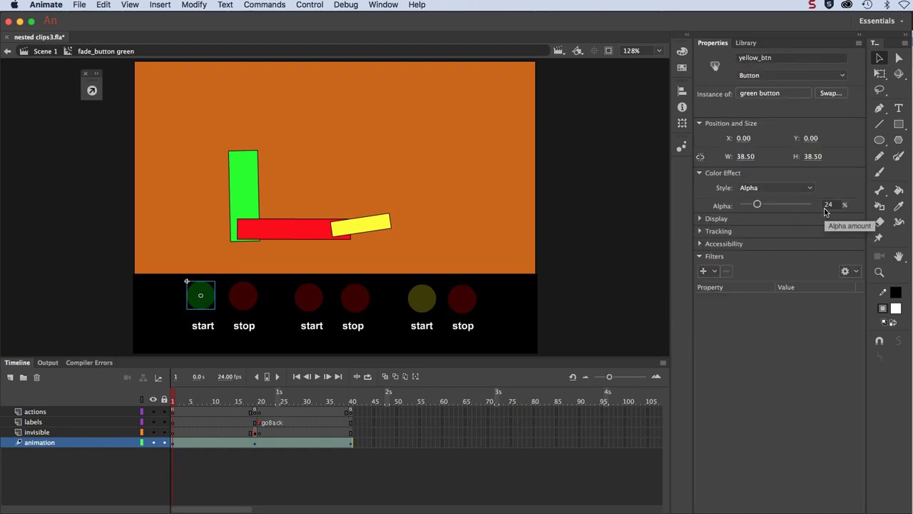
click(352, 403)
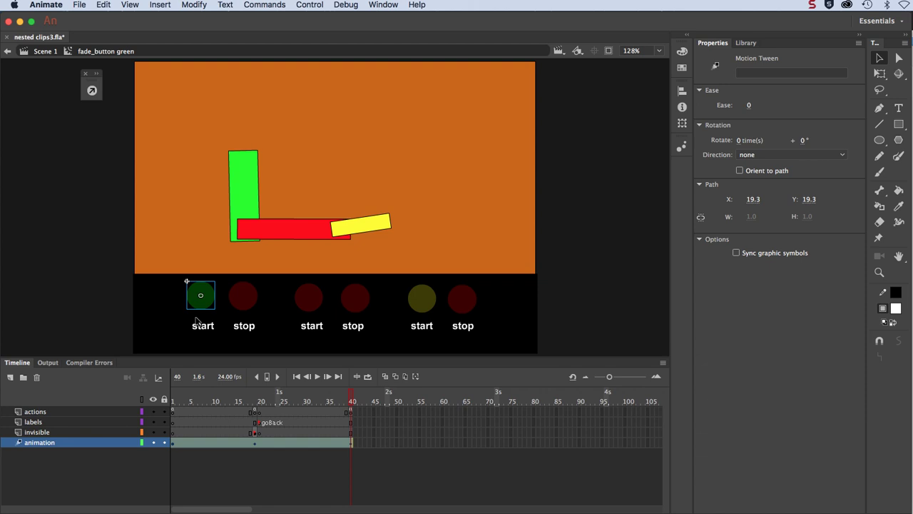
click(256, 401)
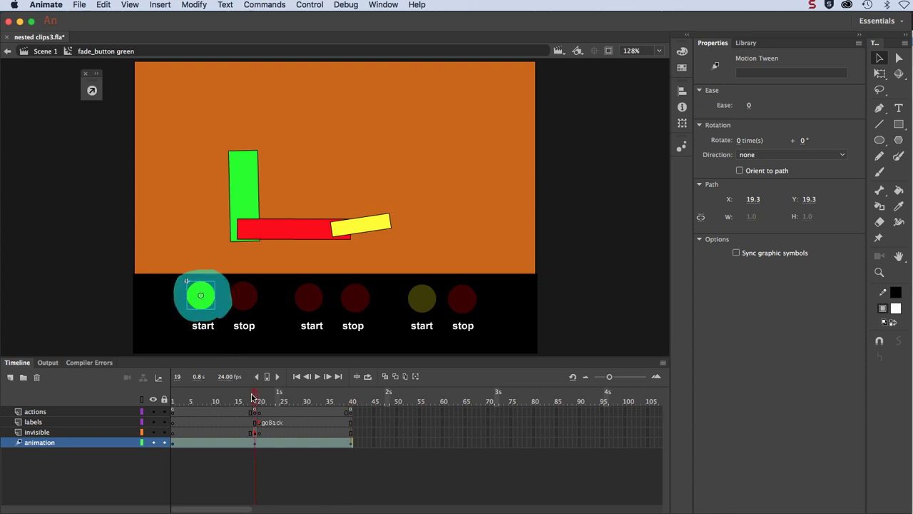
click(200, 307)
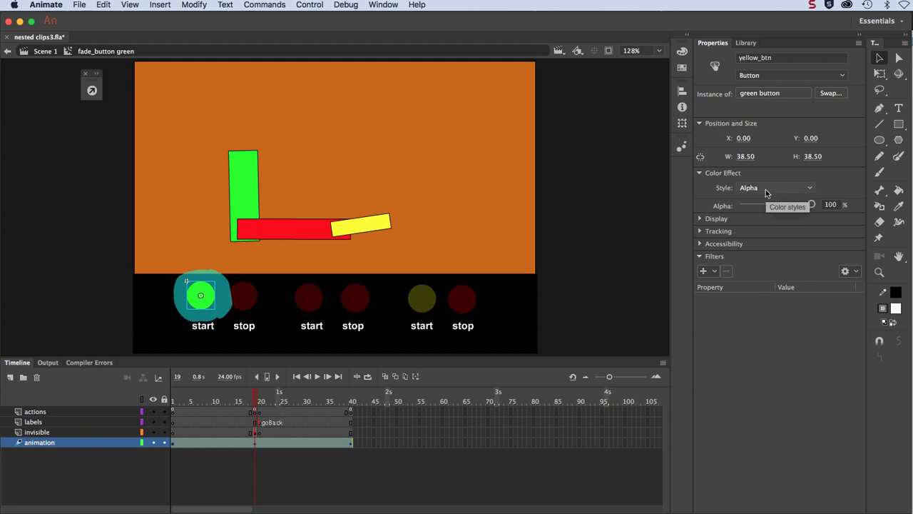
Select the invisible_btn hit area at frame 19 and open the Actions panel.
click(256, 443)
click(255, 433)
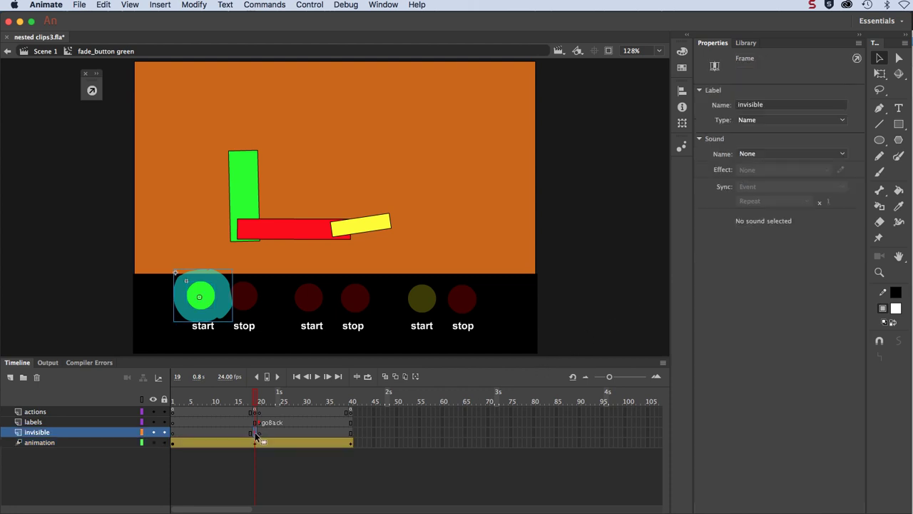
click(182, 316)
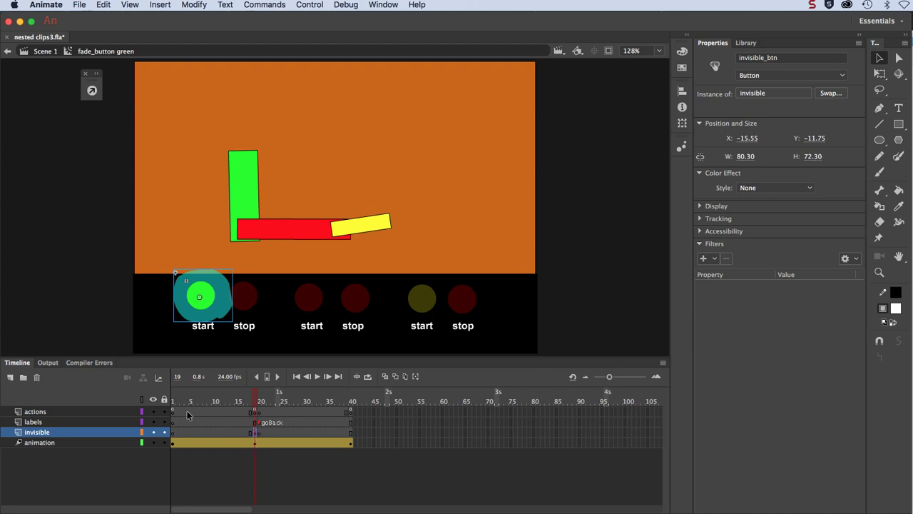
click(90, 91)
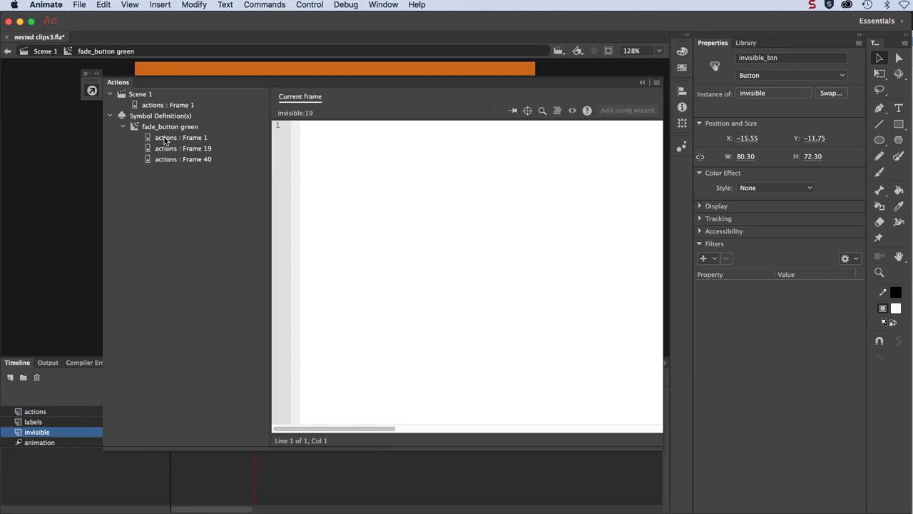
Review frame 1's stop(), the MOUSE_OVER listener on line 10 and the rollover play().
click(165, 139)
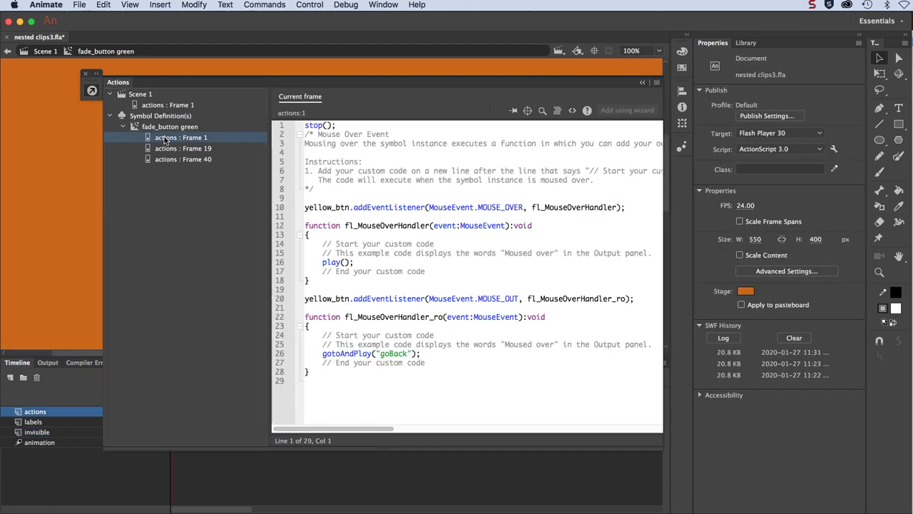
click(292, 127)
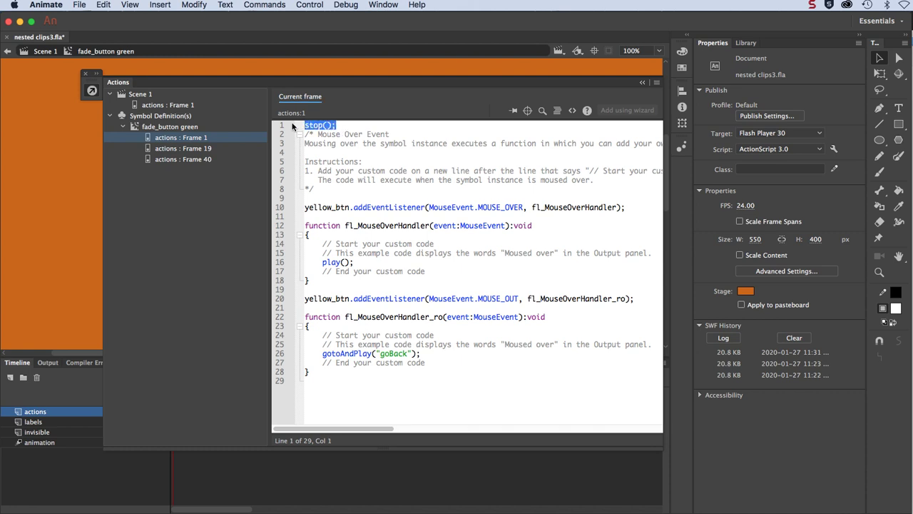
click(320, 170)
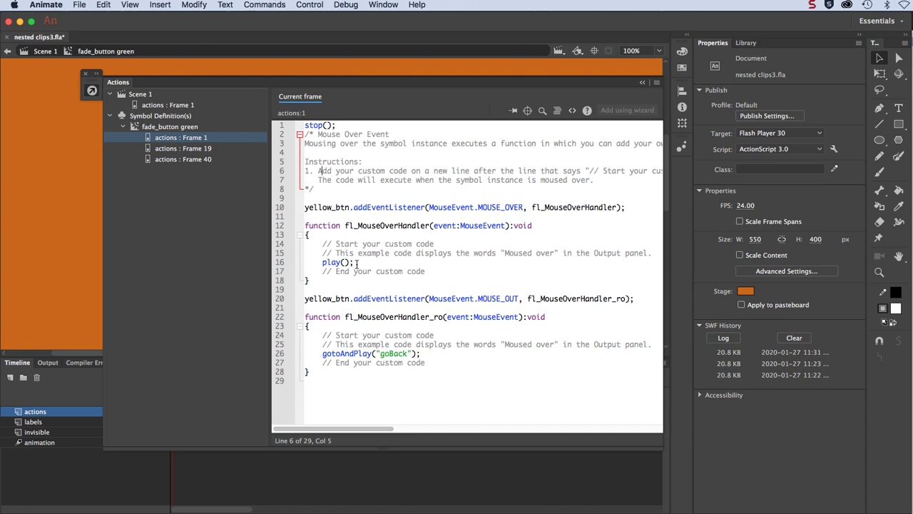
click(523, 207)
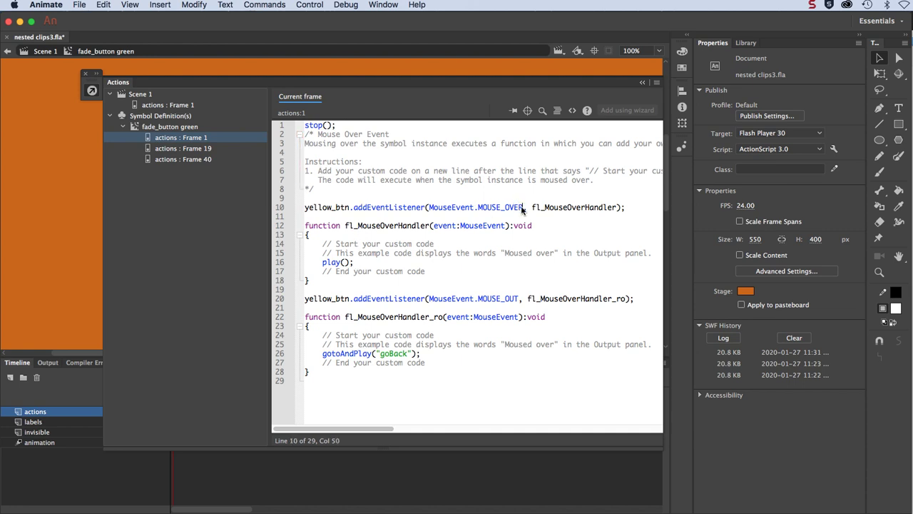
drag(523, 207, 478, 207)
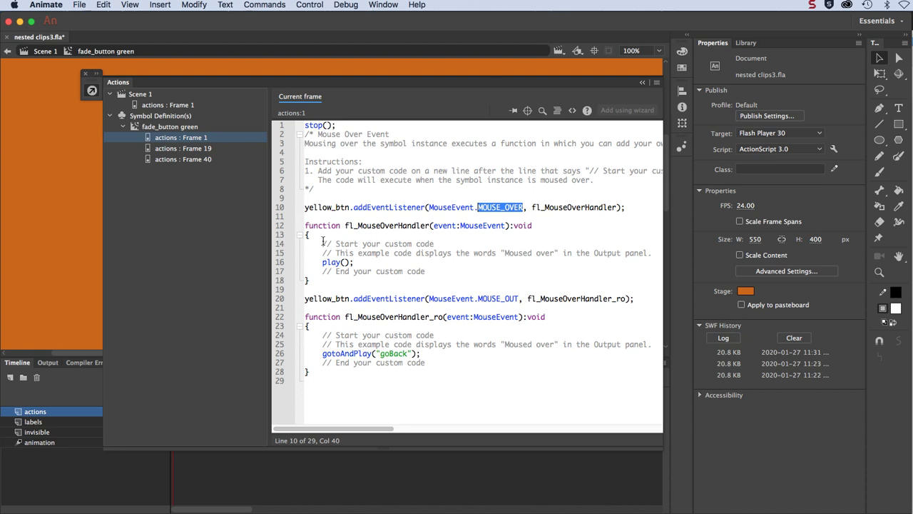
drag(355, 262, 322, 263)
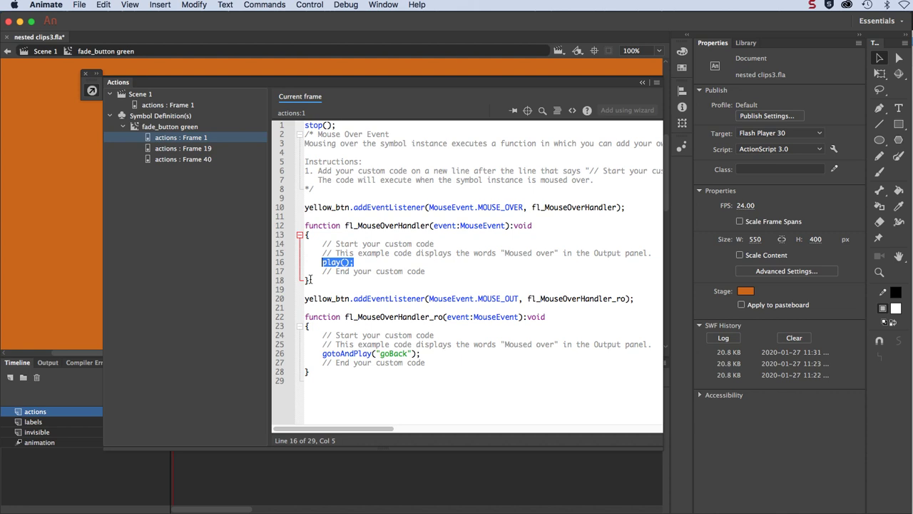
Close the script editor and scrub the playhead to frame 19 until the circle turns green.
click(322, 263)
click(91, 94)
drag(175, 400, 255, 397)
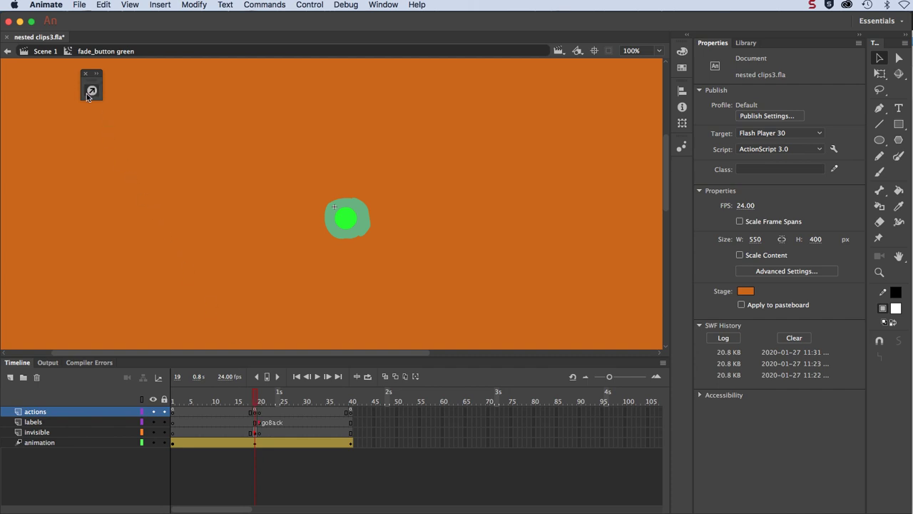
Review the frame 19 script's stop() and the play() on line 16, then close it.
click(89, 92)
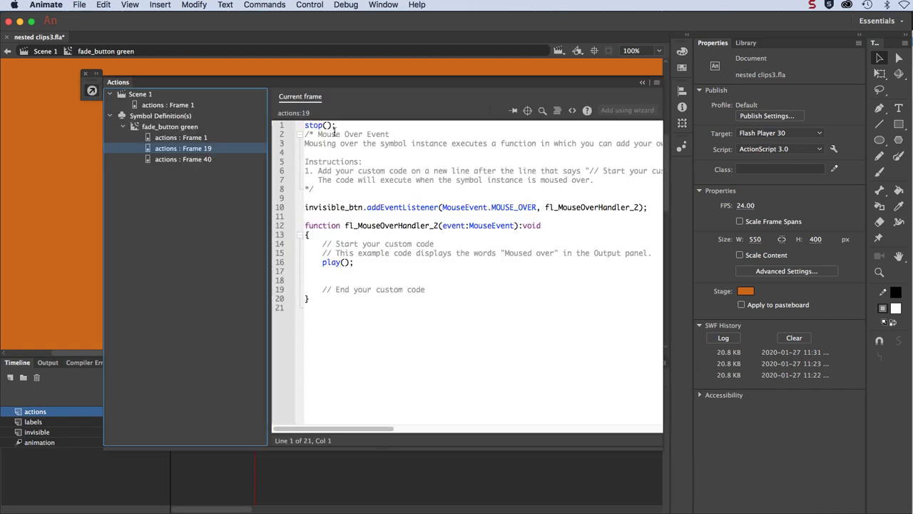
drag(336, 126, 300, 123)
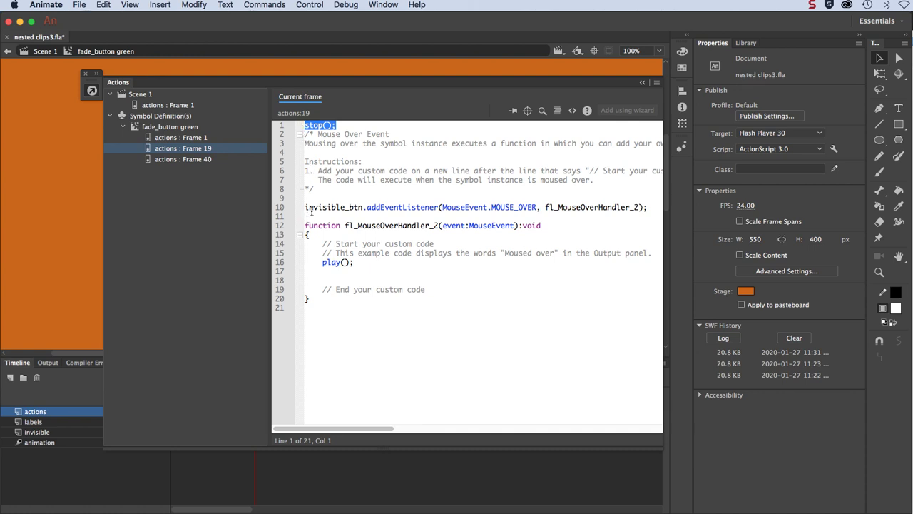
click(362, 265)
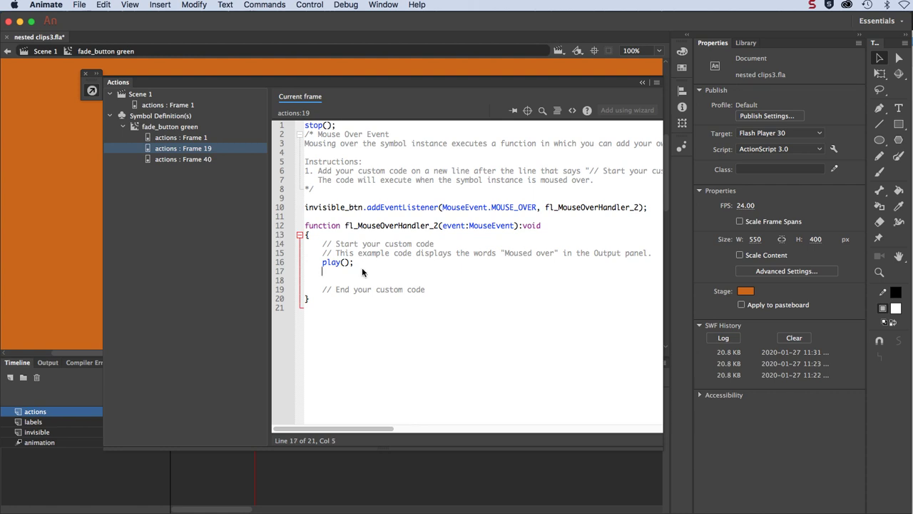
drag(362, 265, 323, 265)
click(92, 93)
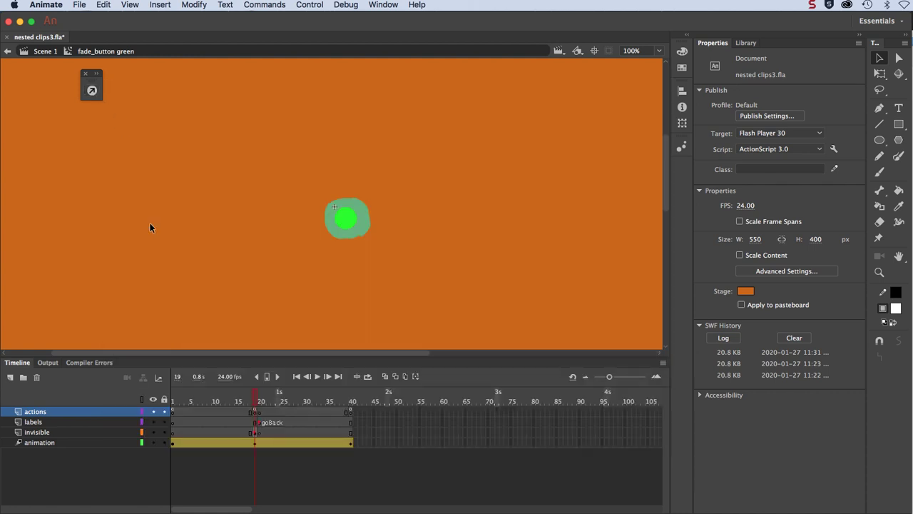
Check the goBack label at frame 20, then select MOUSE_OUT on line 20 of frame 1's script.
click(261, 425)
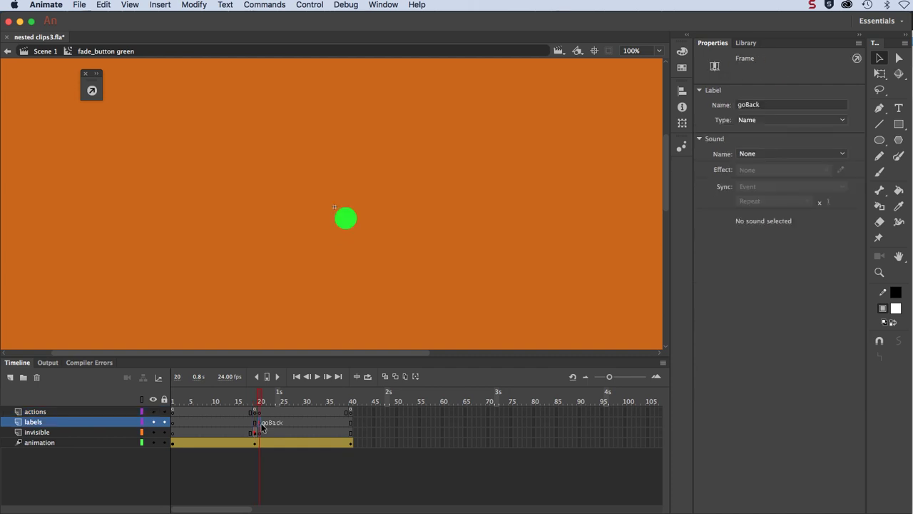
click(175, 401)
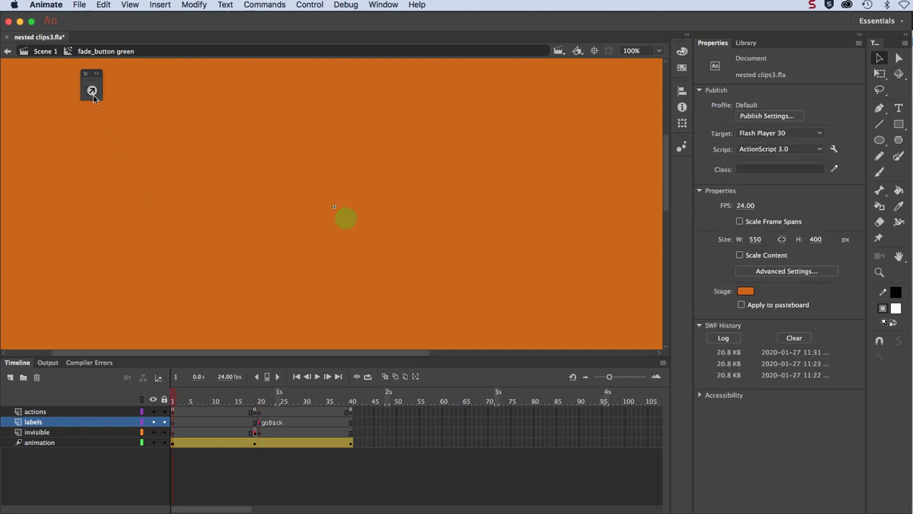
click(92, 93)
click(159, 139)
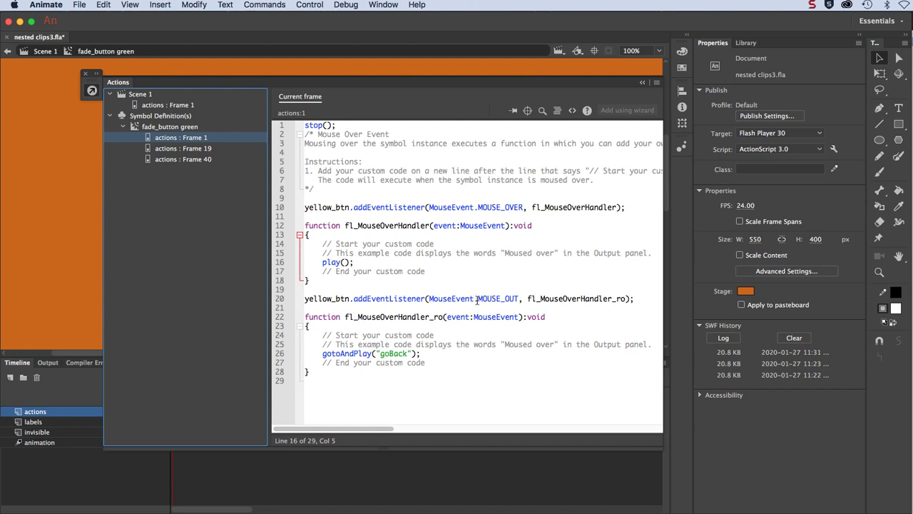
drag(478, 300, 519, 304)
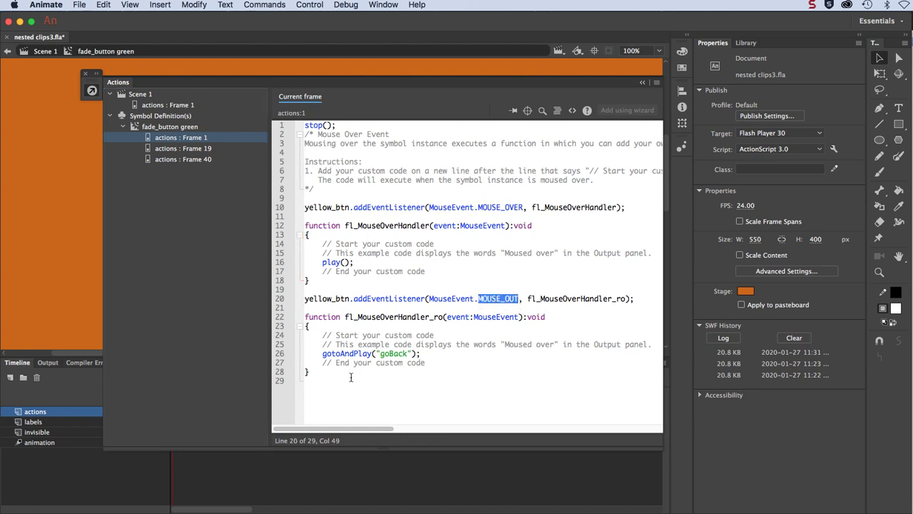
Cut the MOUSE_OUT listener and handler code (lines 20–28) from the frame 1 script.
drag(314, 373, 297, 298)
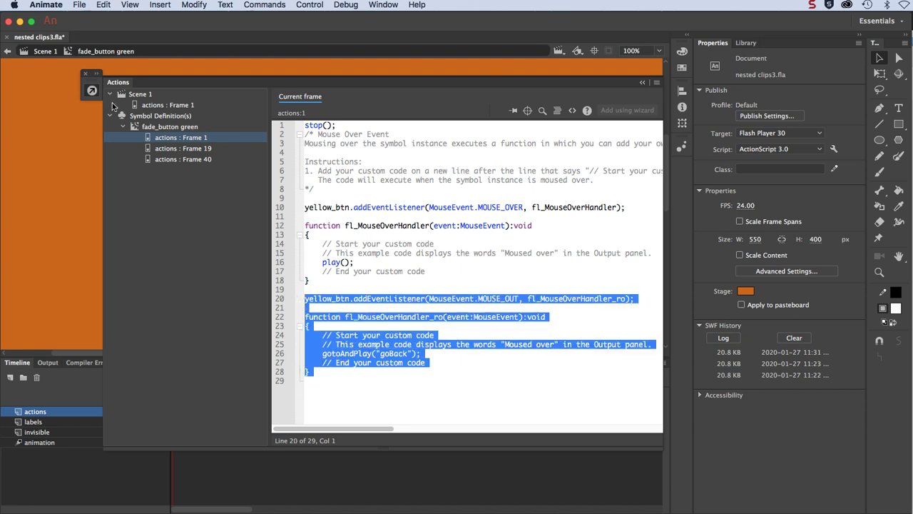
click(99, 6)
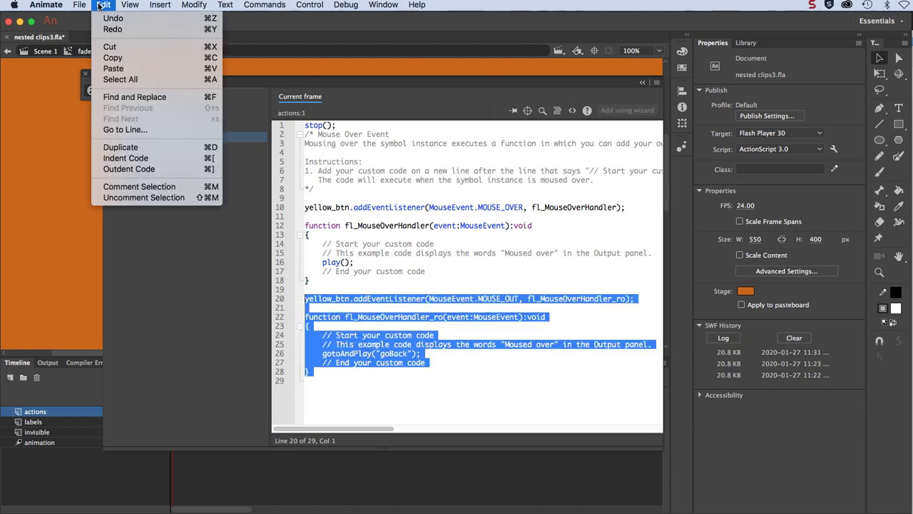
click(107, 47)
Return to Scene 1 and test the movie, confirming the first start button stays lit.
click(92, 91)
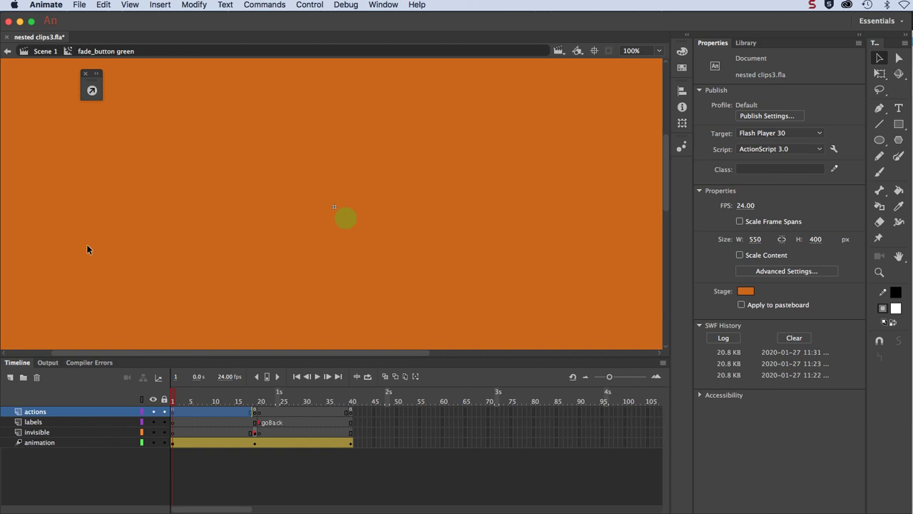
click(7, 53)
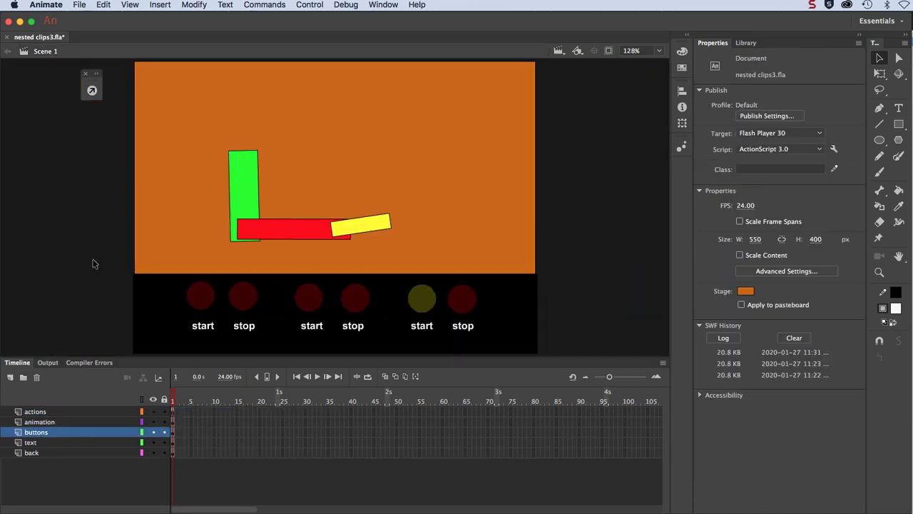
key(super+Return)
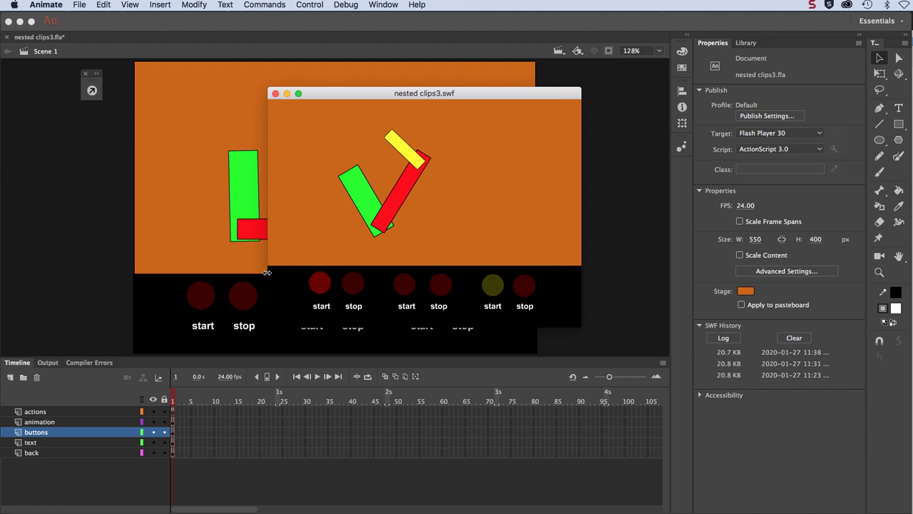
click(320, 286)
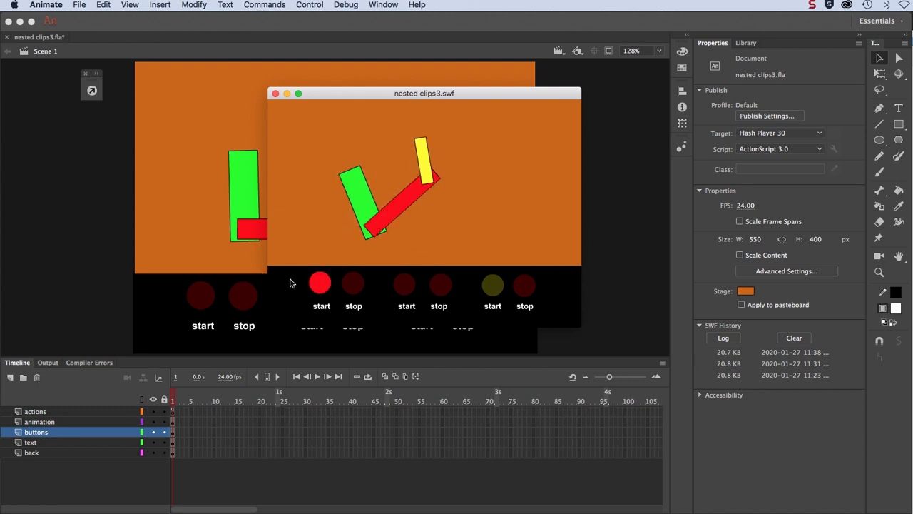
click(275, 93)
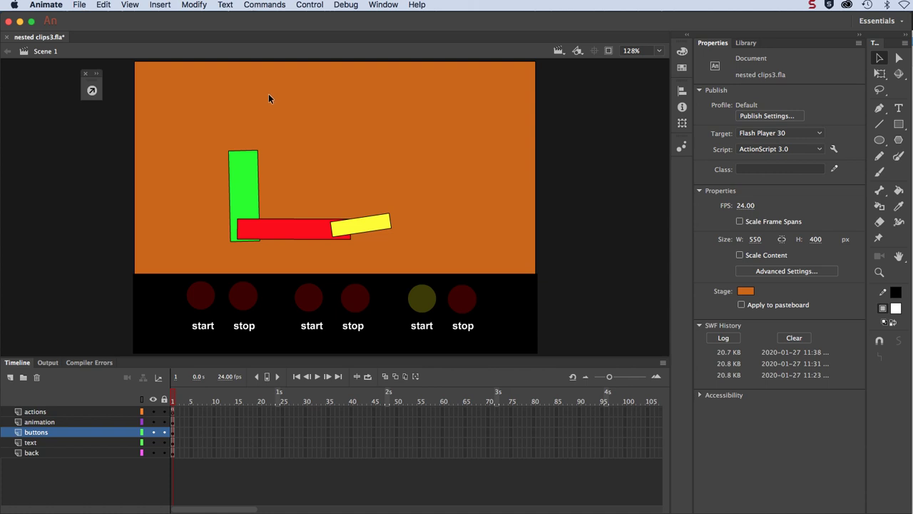
Paste the yellow_btn MOUSE_OUT listener and gotoAndPlay("goBack") handler back into fade_button green's frame 1 script.
click(92, 91)
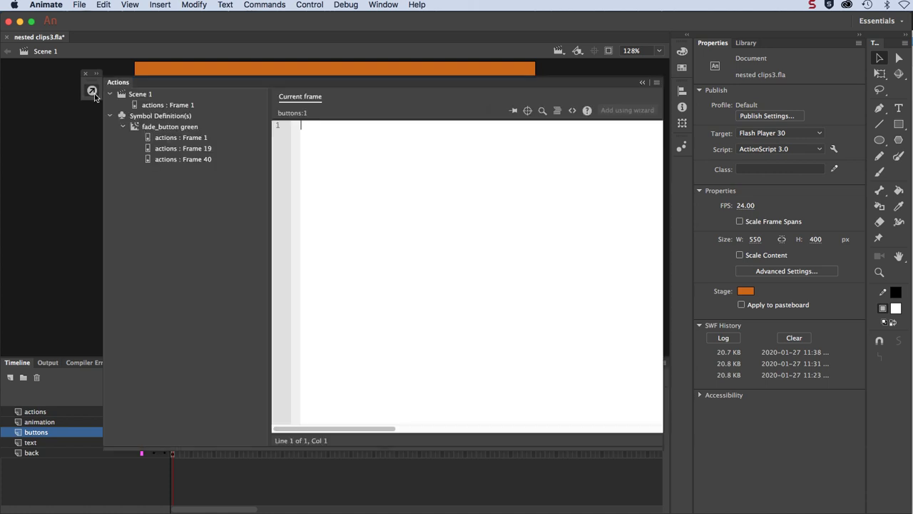
click(199, 139)
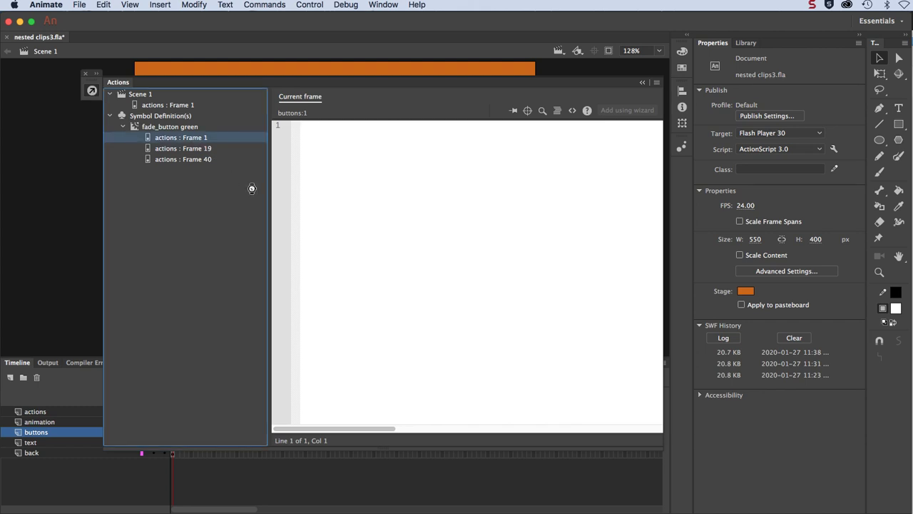
click(335, 288)
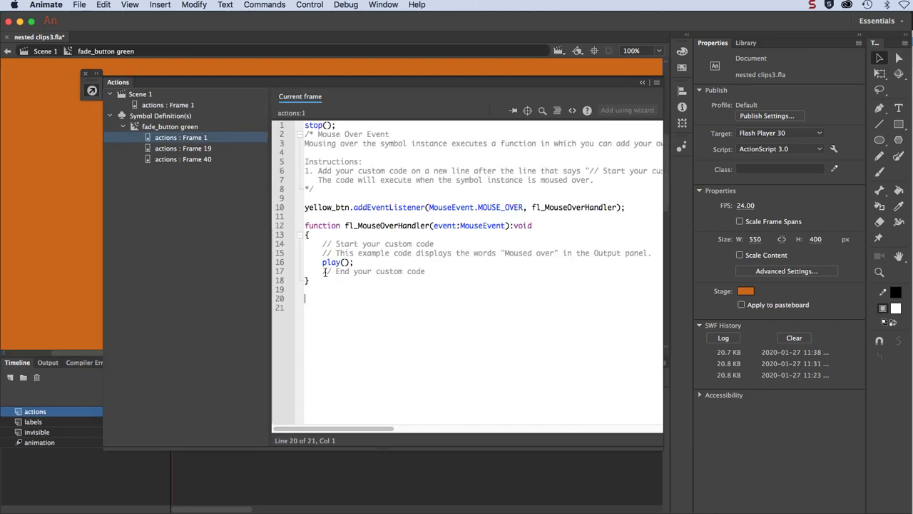
click(103, 5)
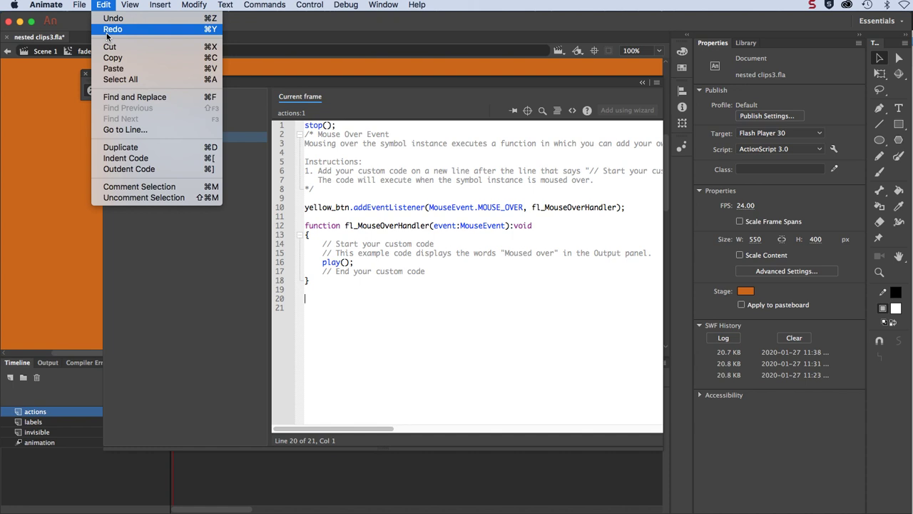
click(111, 68)
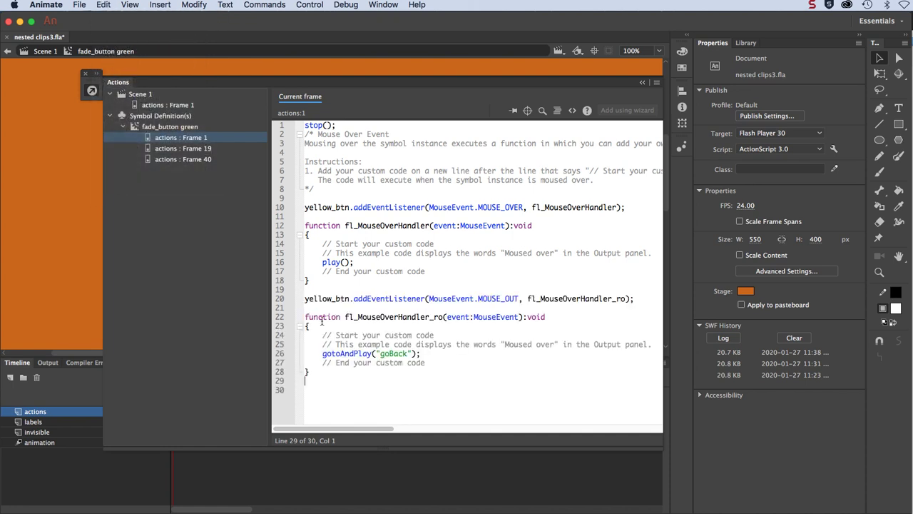
drag(349, 300, 295, 299)
drag(477, 298, 517, 306)
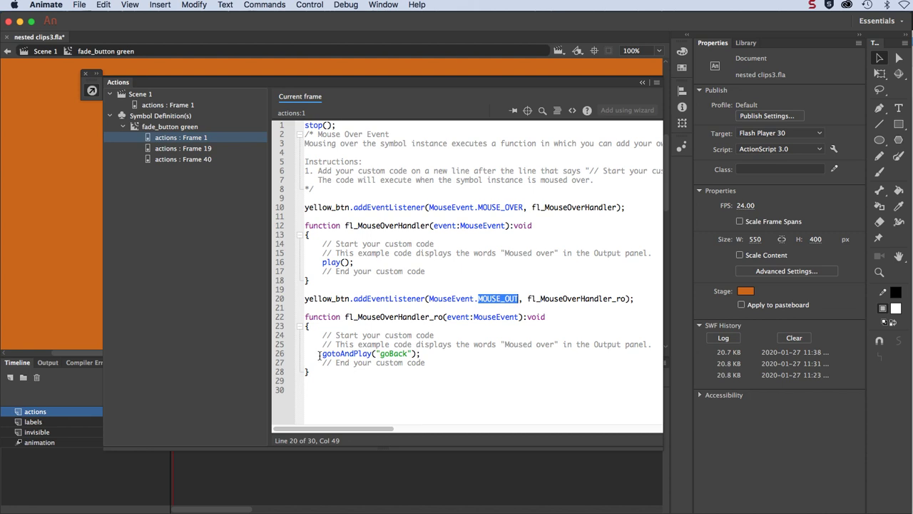
drag(321, 354, 423, 354)
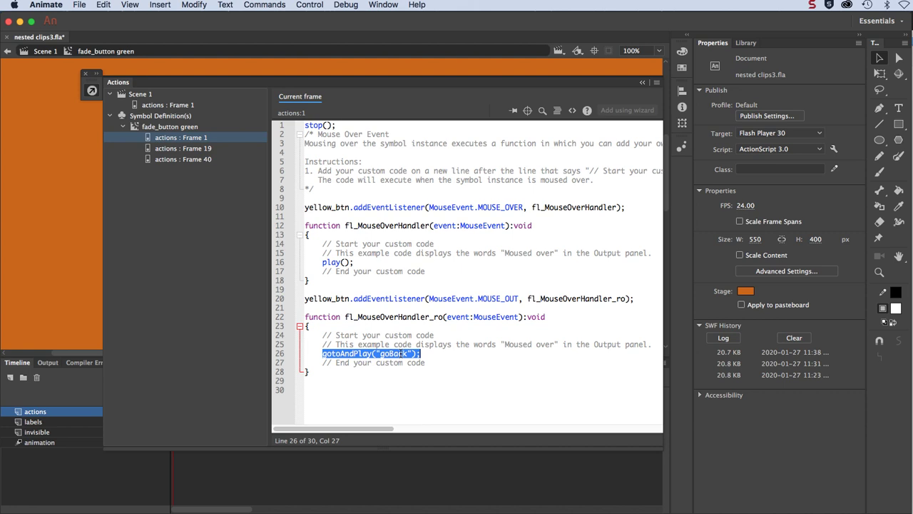
click(92, 91)
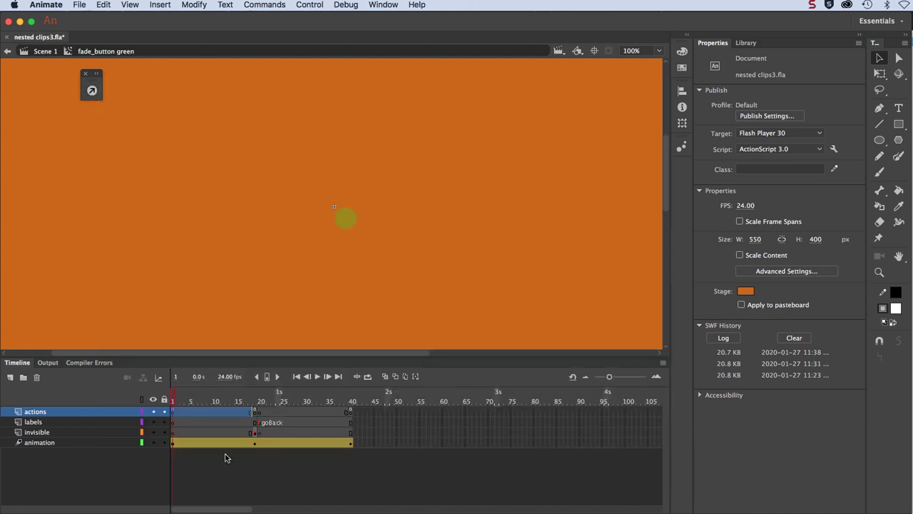
Scrub the fade from frame 21 to 28, then cut gotoAndStop(1) from frame 40's script.
click(262, 404)
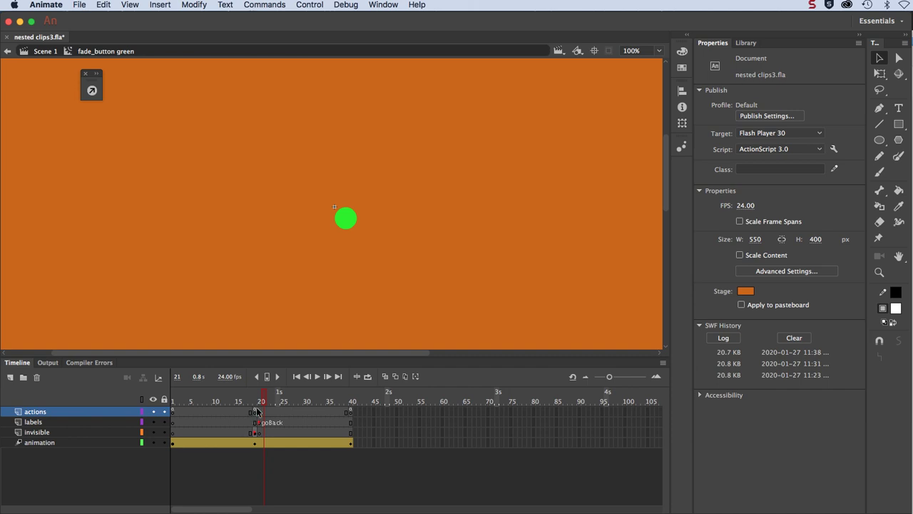
drag(262, 401, 341, 401)
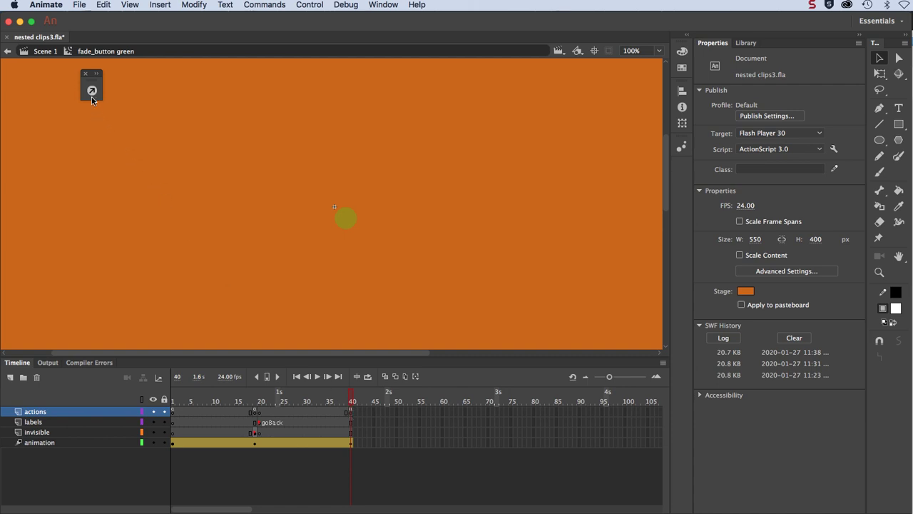
click(91, 92)
click(160, 161)
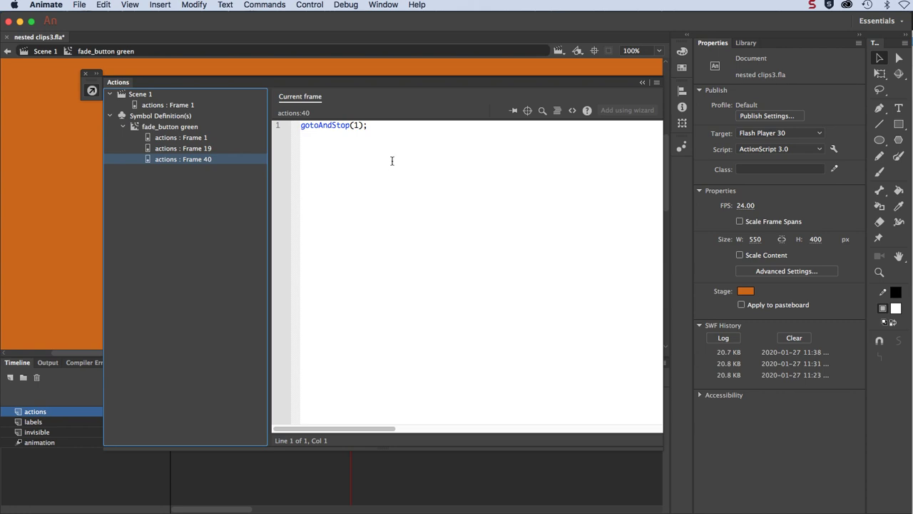
drag(393, 127, 296, 122)
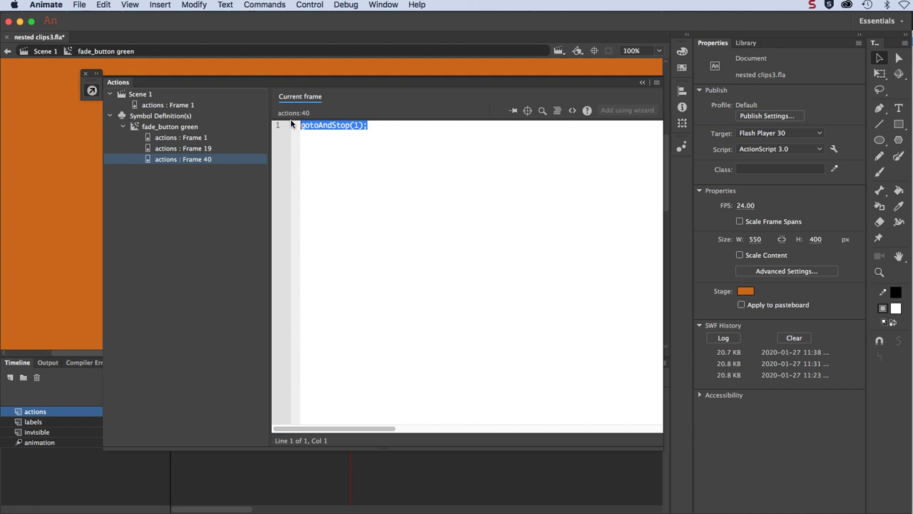
click(108, 6)
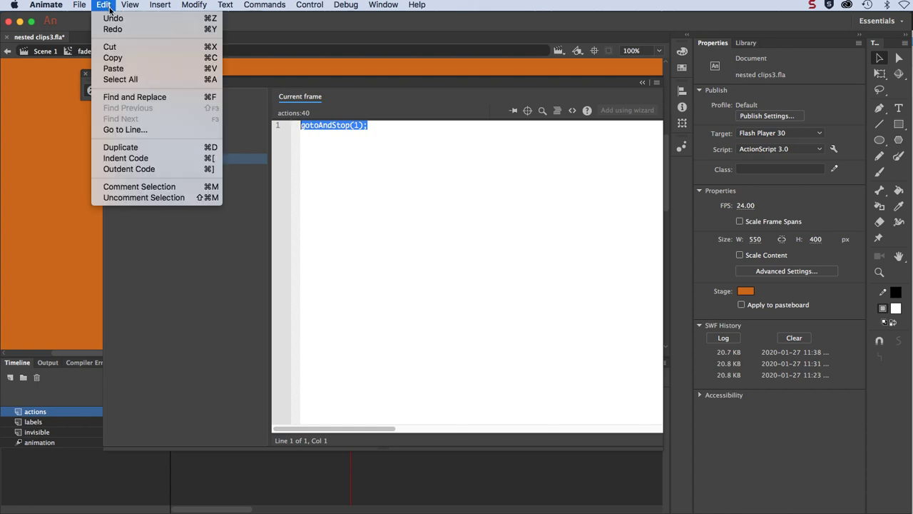
click(112, 50)
click(91, 90)
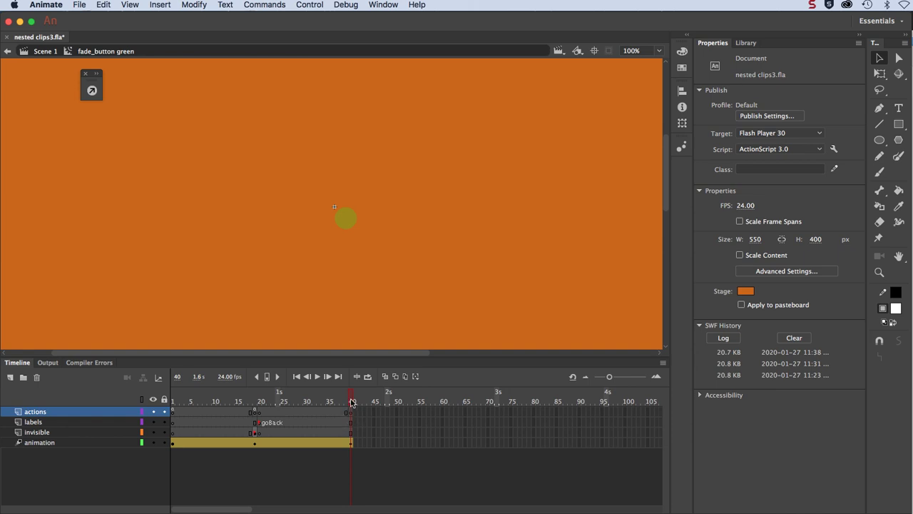
Review the stop(); line in the actions layer's frame 1 script.
click(174, 399)
click(173, 411)
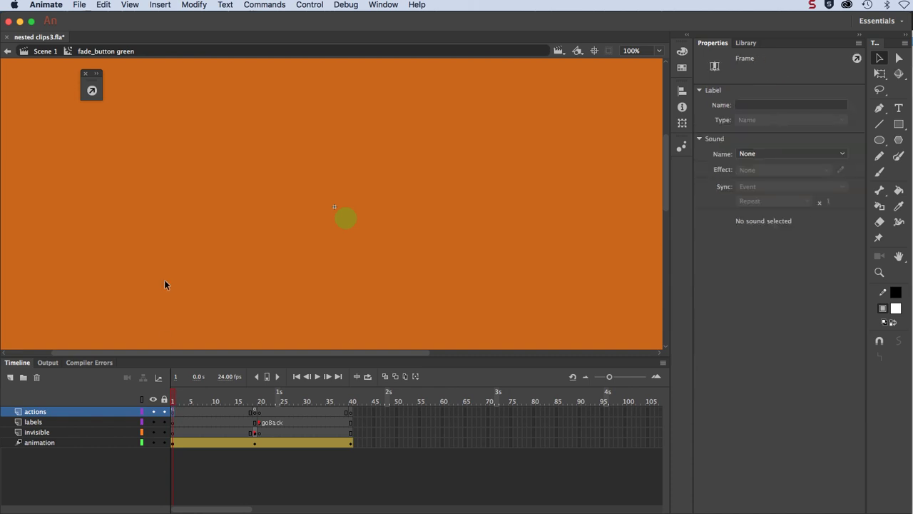
click(92, 90)
drag(349, 127, 279, 124)
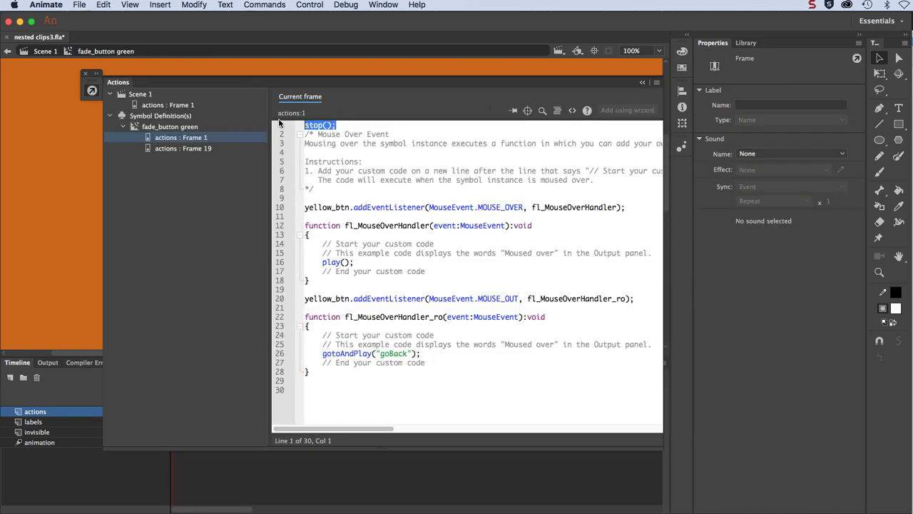
click(92, 91)
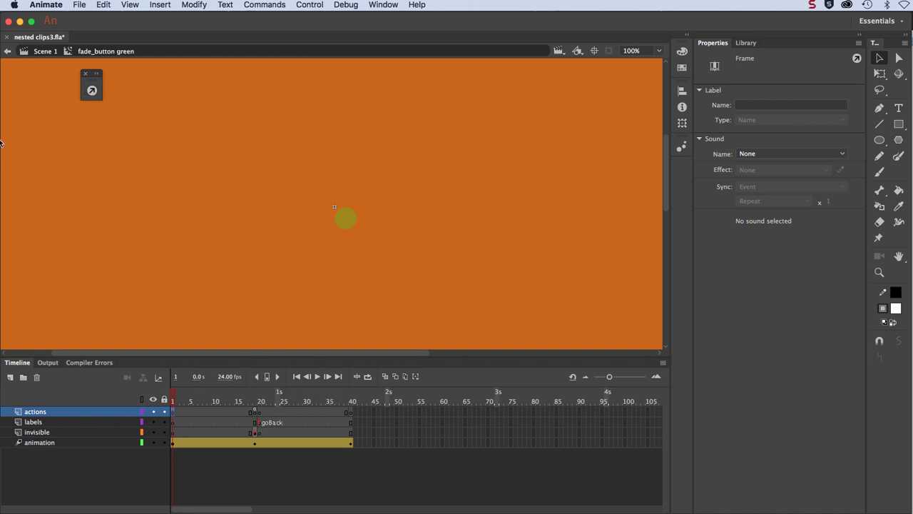
Return to Scene 1, test the movie and try the middle and yellow arm start buttons.
click(7, 51)
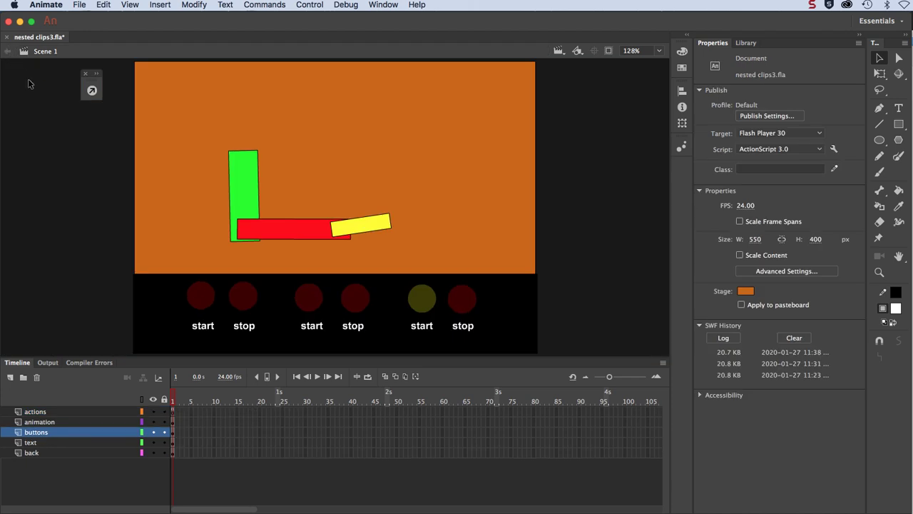
key(super+Return)
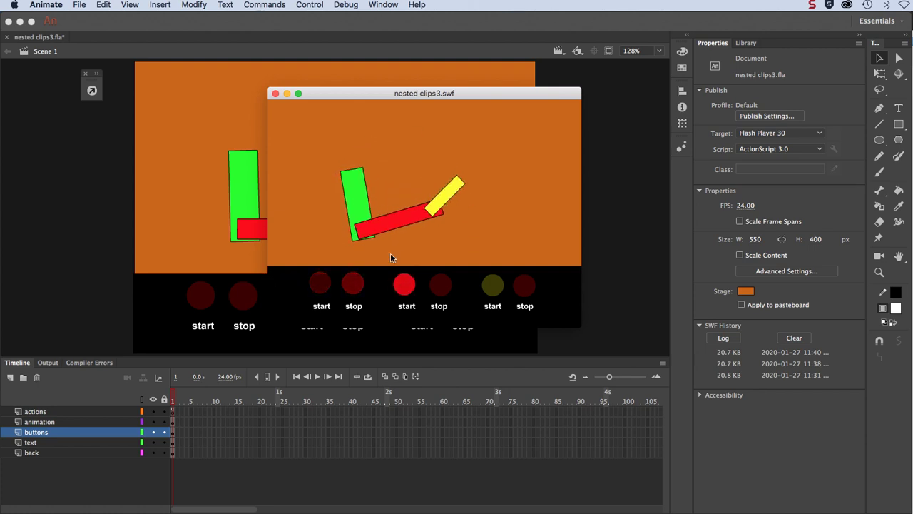
click(492, 285)
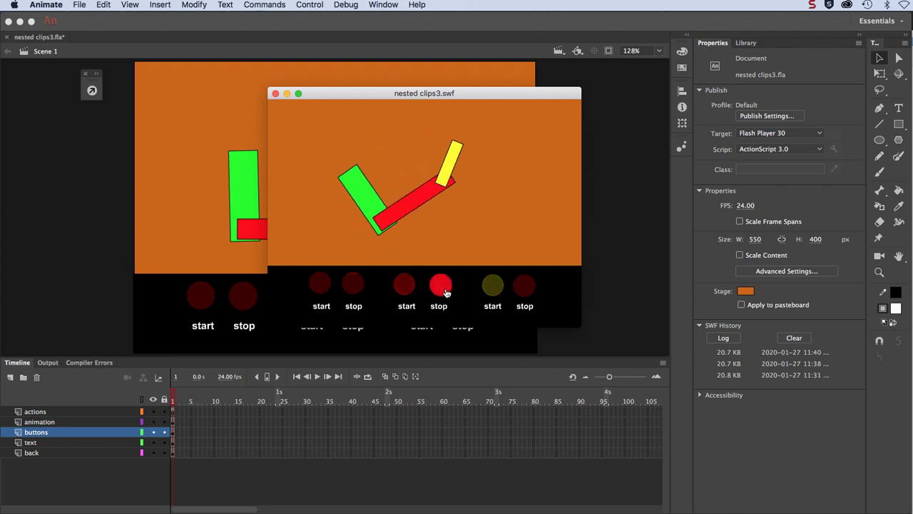
click(492, 286)
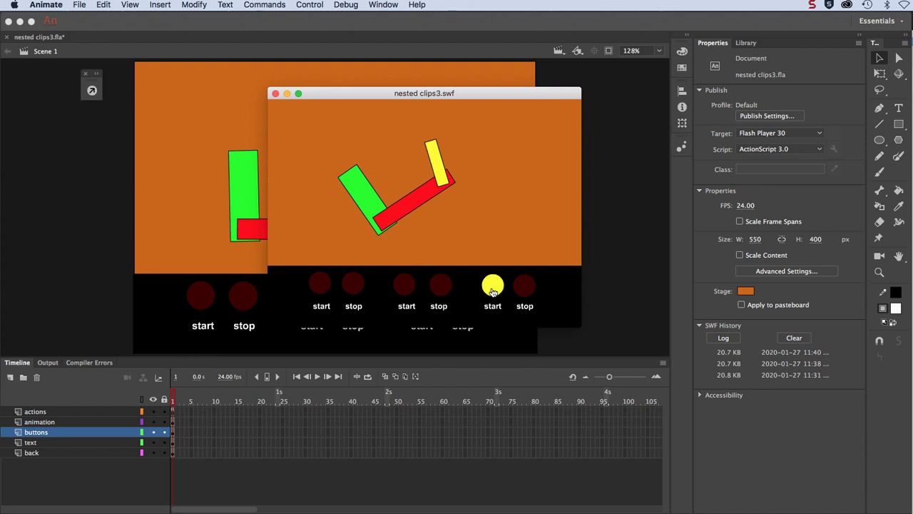
Drill into the arm, green arm and red arm clips and shift the yellow arm's transformation point.
click(276, 94)
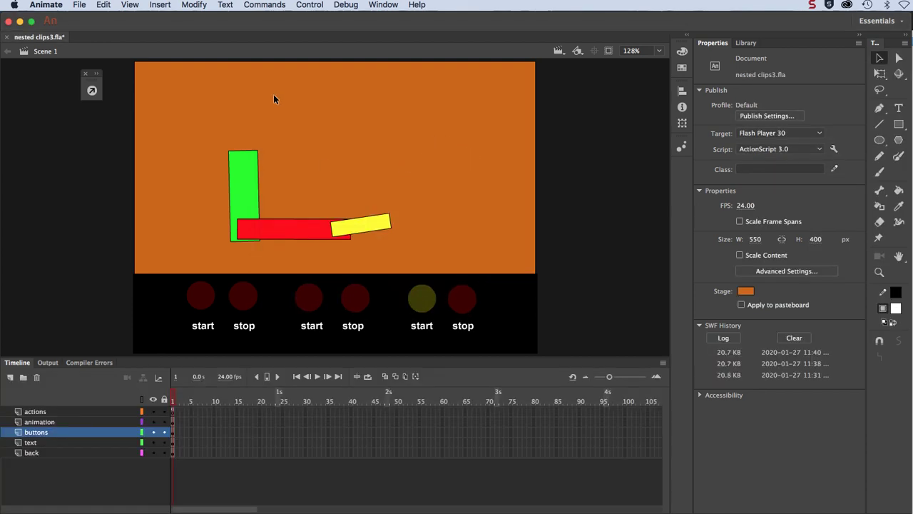
click(242, 187)
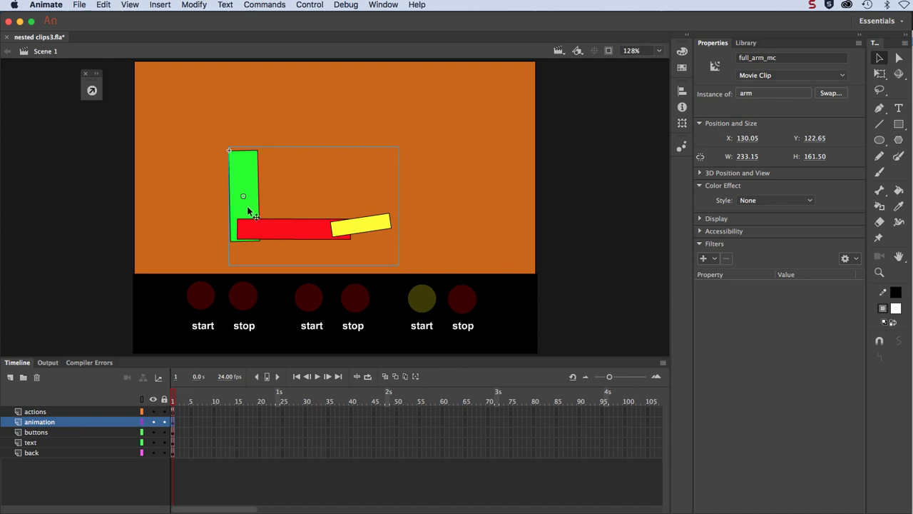
double_click(248, 207)
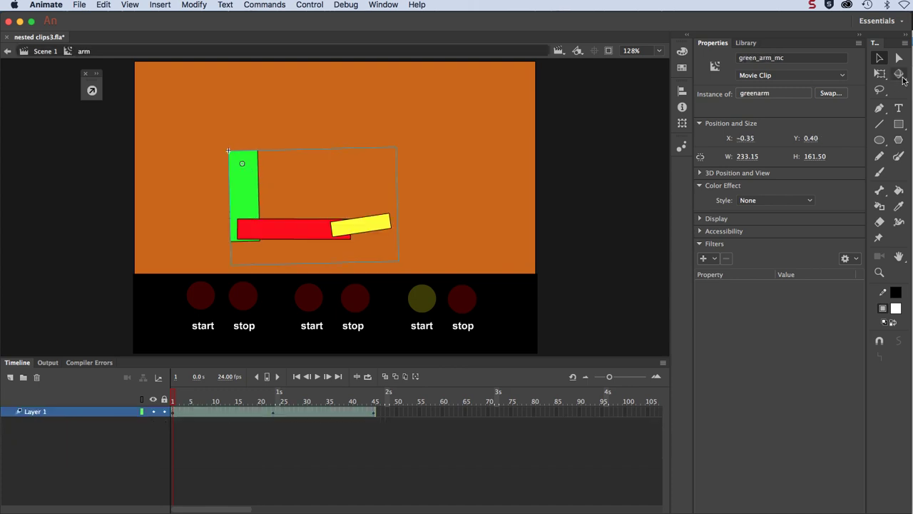
click(881, 78)
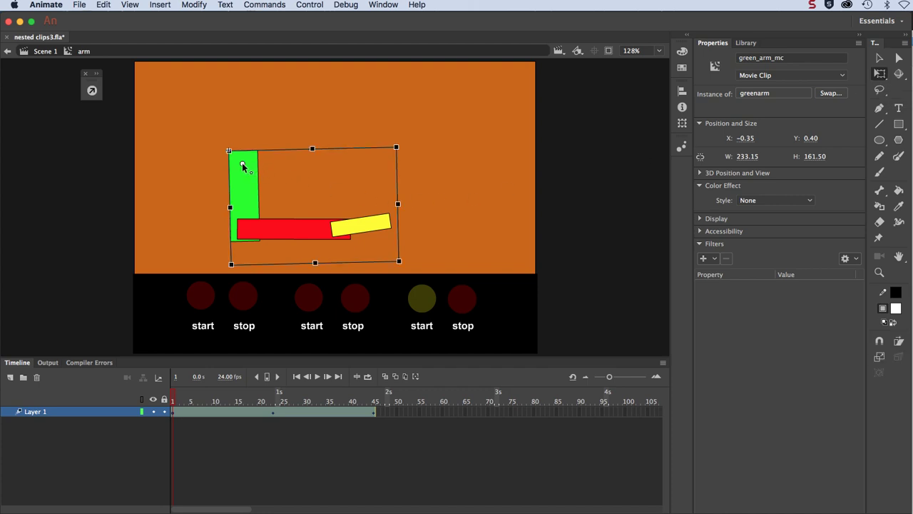
double_click(271, 227)
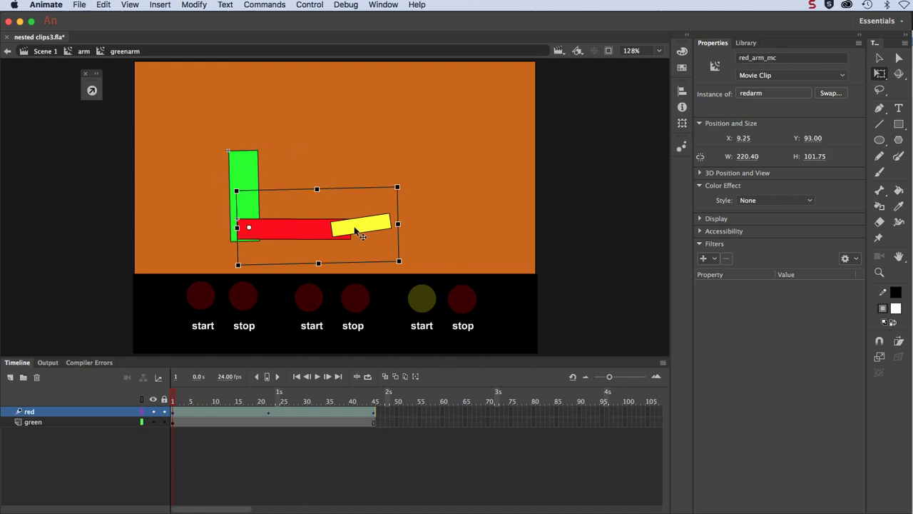
double_click(357, 230)
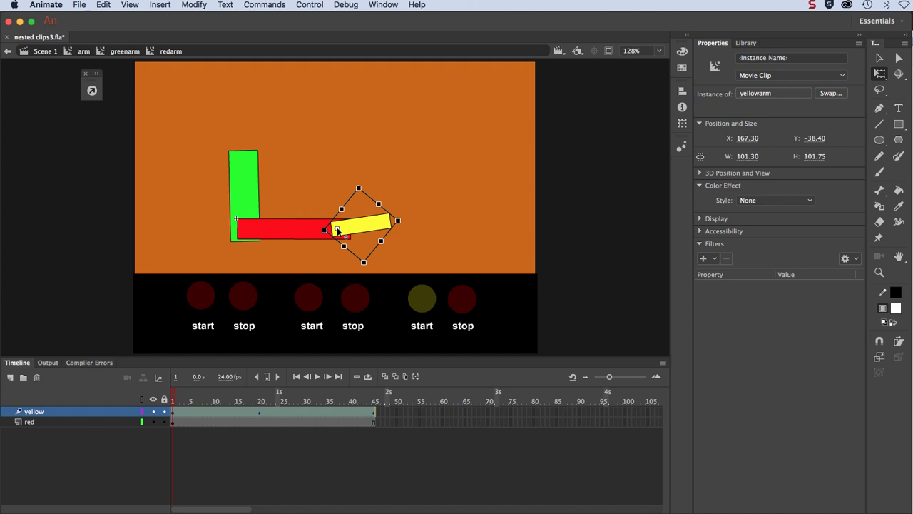
mouse_move(338, 230)
mouse_down()
mouse_move(363, 226)
mouse_move(339, 230)
mouse_up()
From Scene 1, test the movie: stop the red and yellow arms, then restart yellow, red and green.
click(101, 162)
click(46, 51)
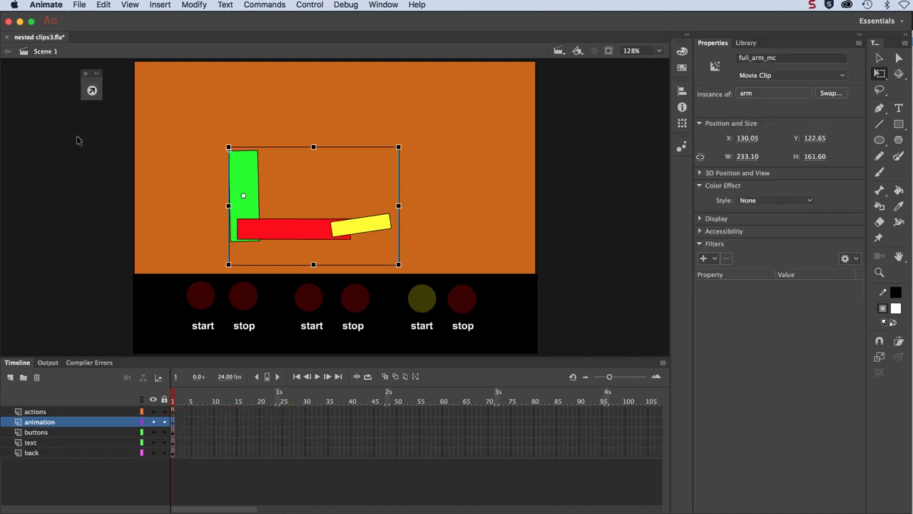
key(super+Return)
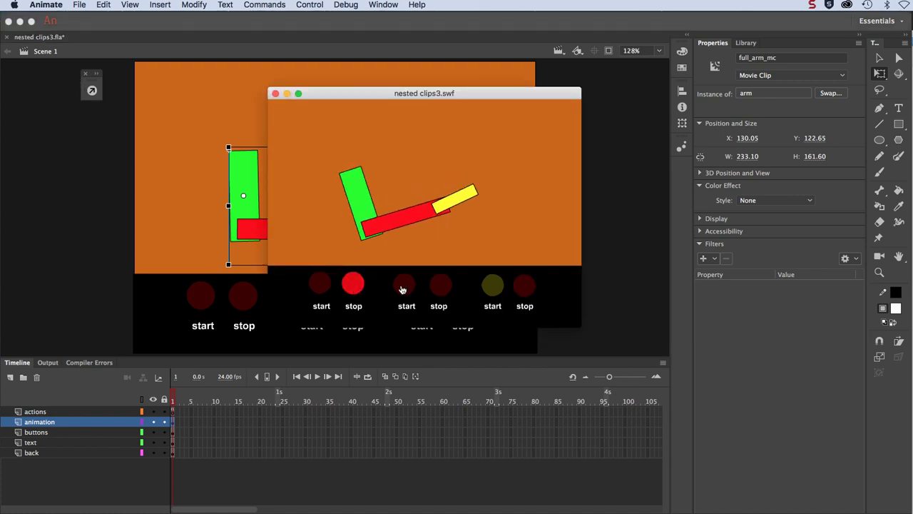
click(446, 287)
click(523, 286)
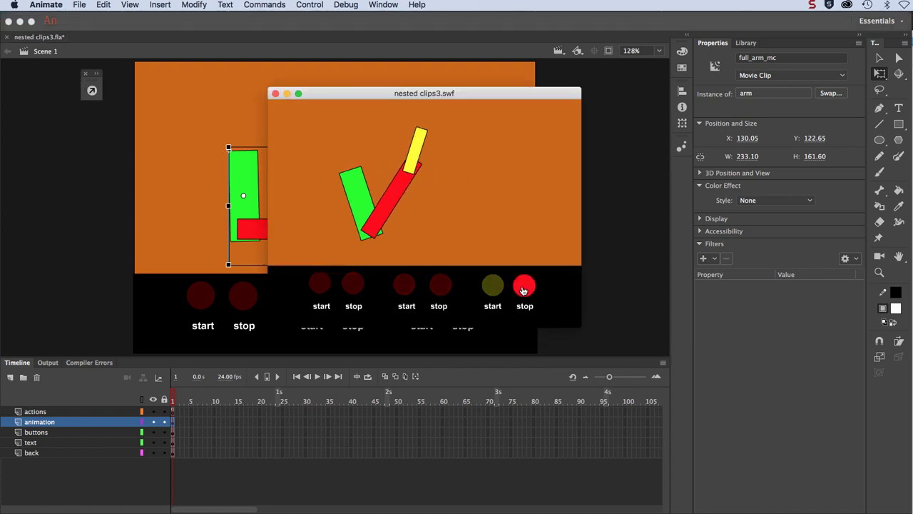
click(494, 289)
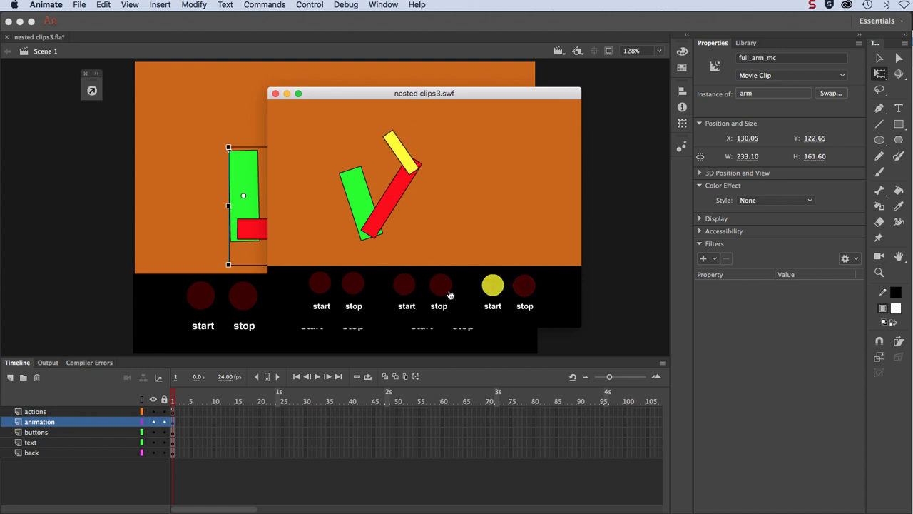
click(403, 292)
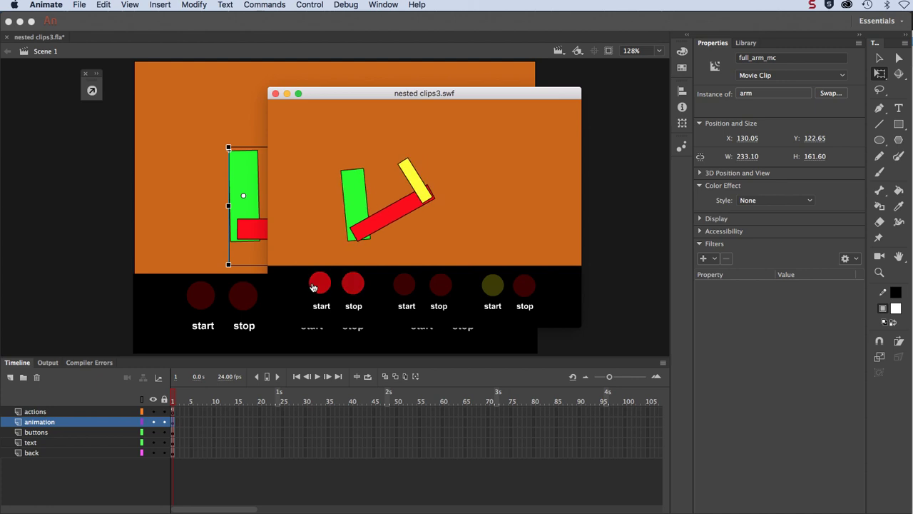
click(316, 286)
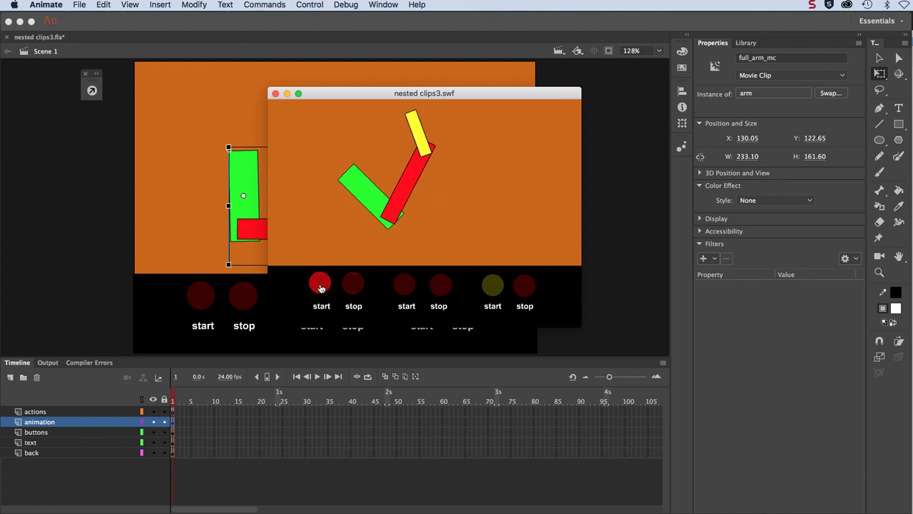
Close the preview and tint the left start button green (#33FF00).
click(276, 93)
click(195, 300)
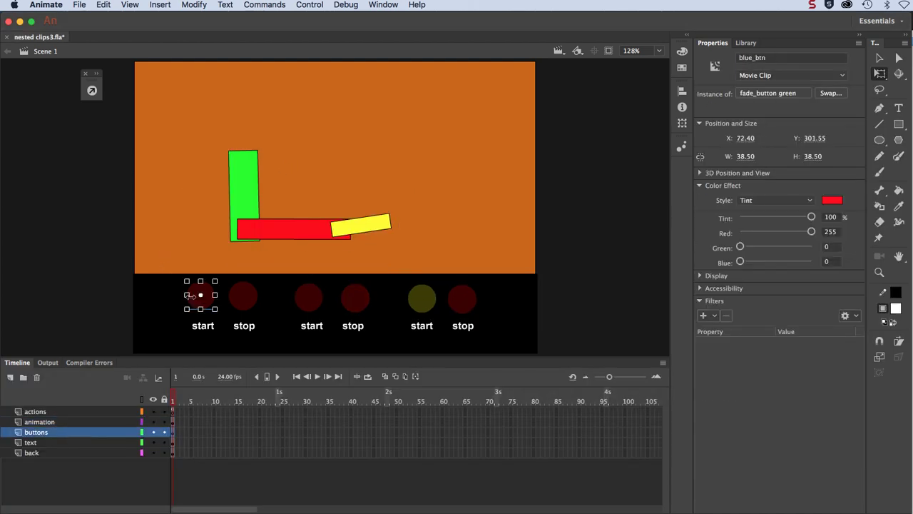
click(832, 200)
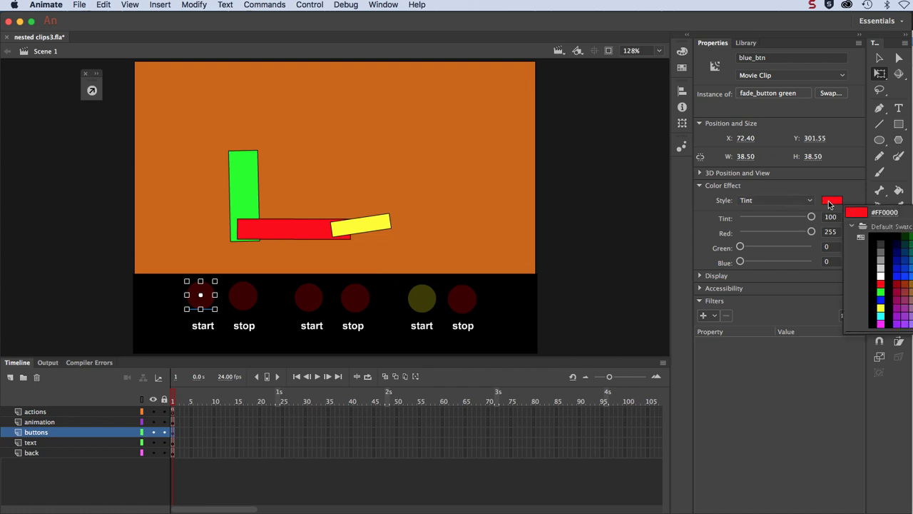
click(880, 292)
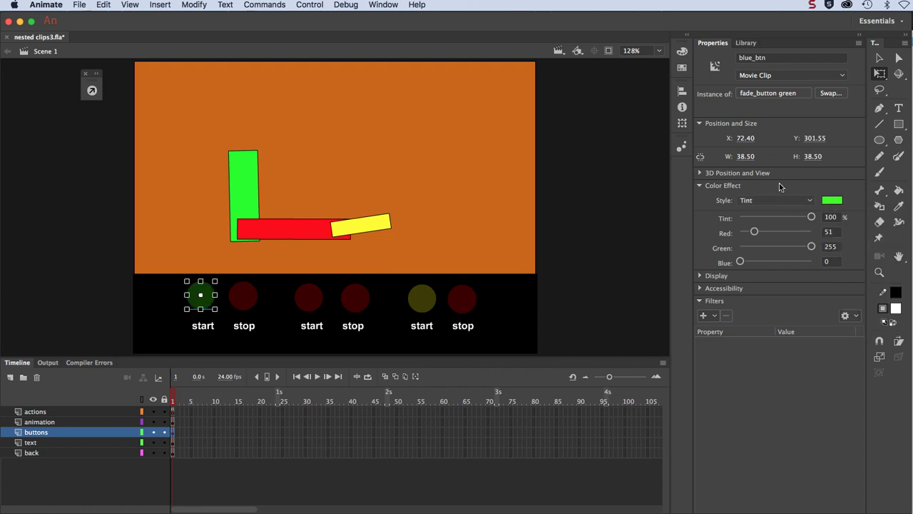
click(625, 165)
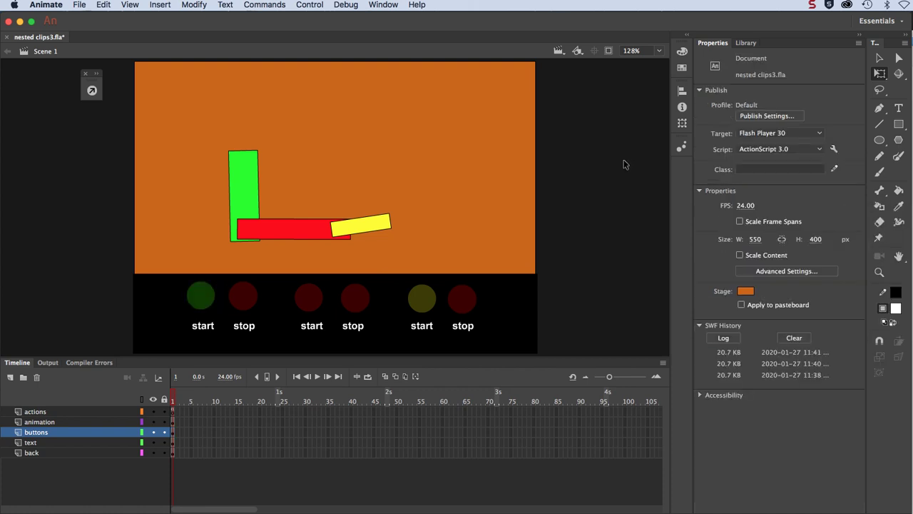